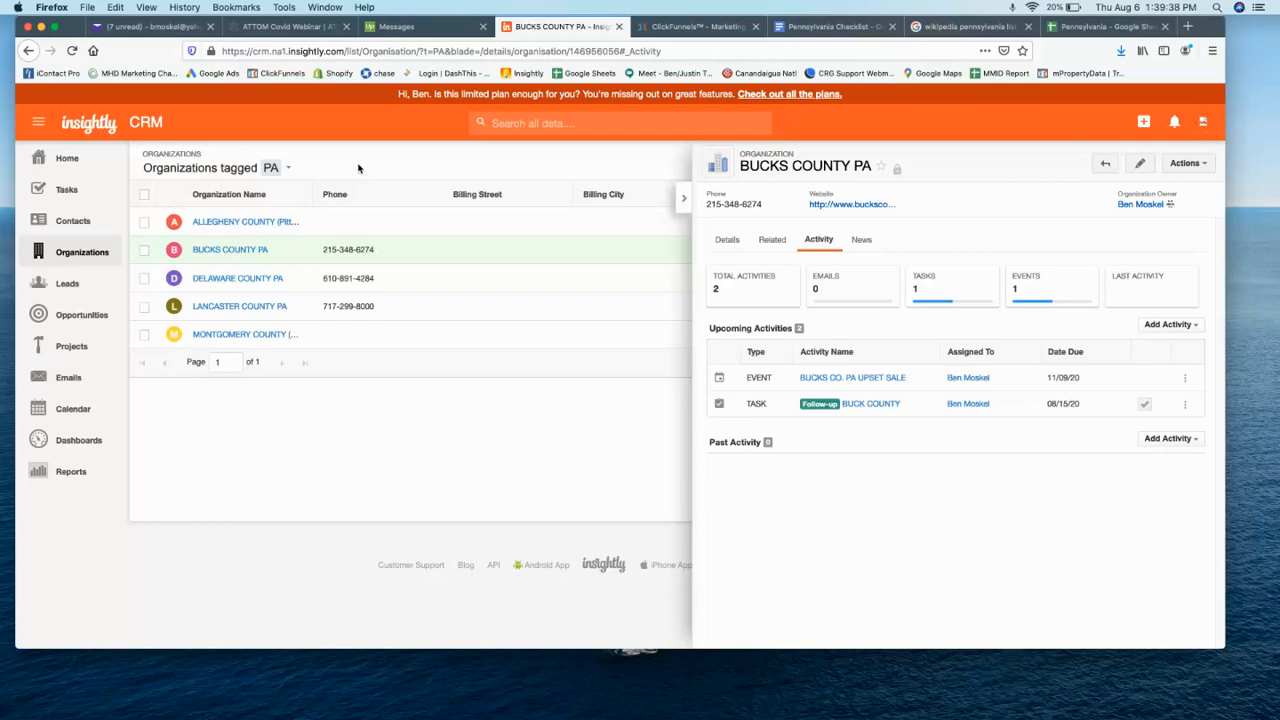
# Close the Bucks County record and switch the organizations list from the PA tag to the All Organizations view
pyautogui.click(684, 198)
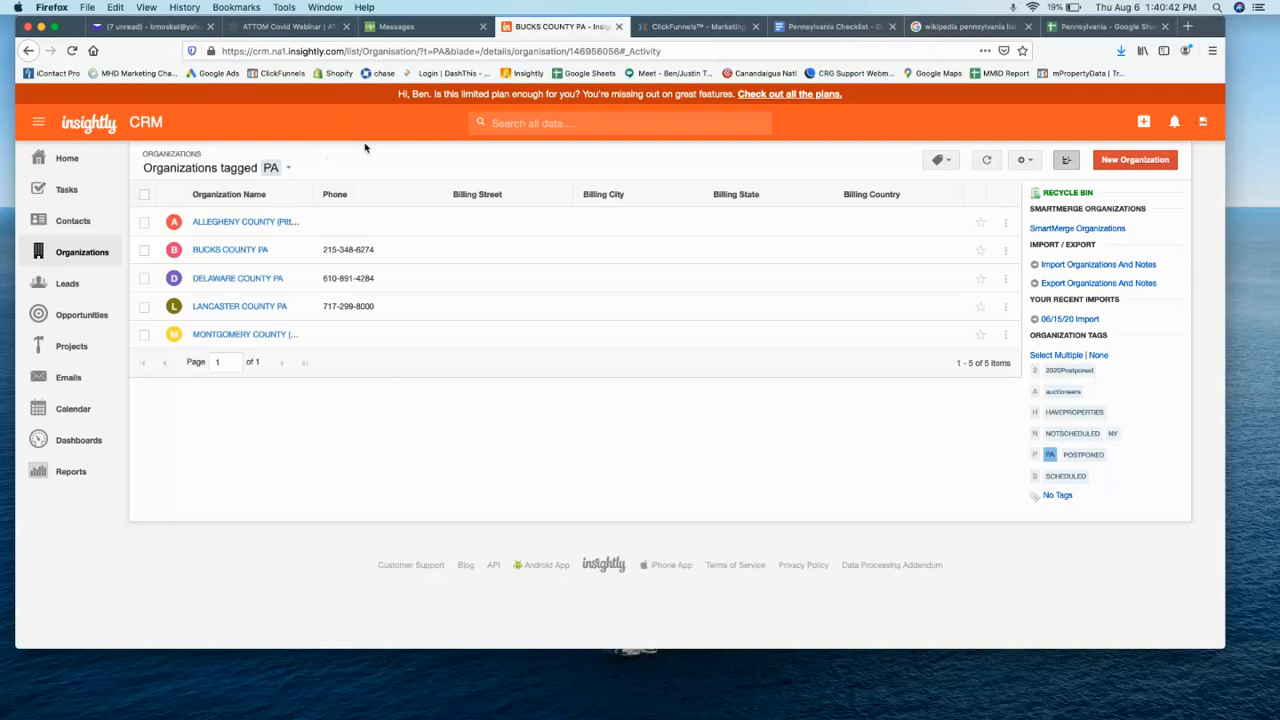
pyautogui.click(77, 258)
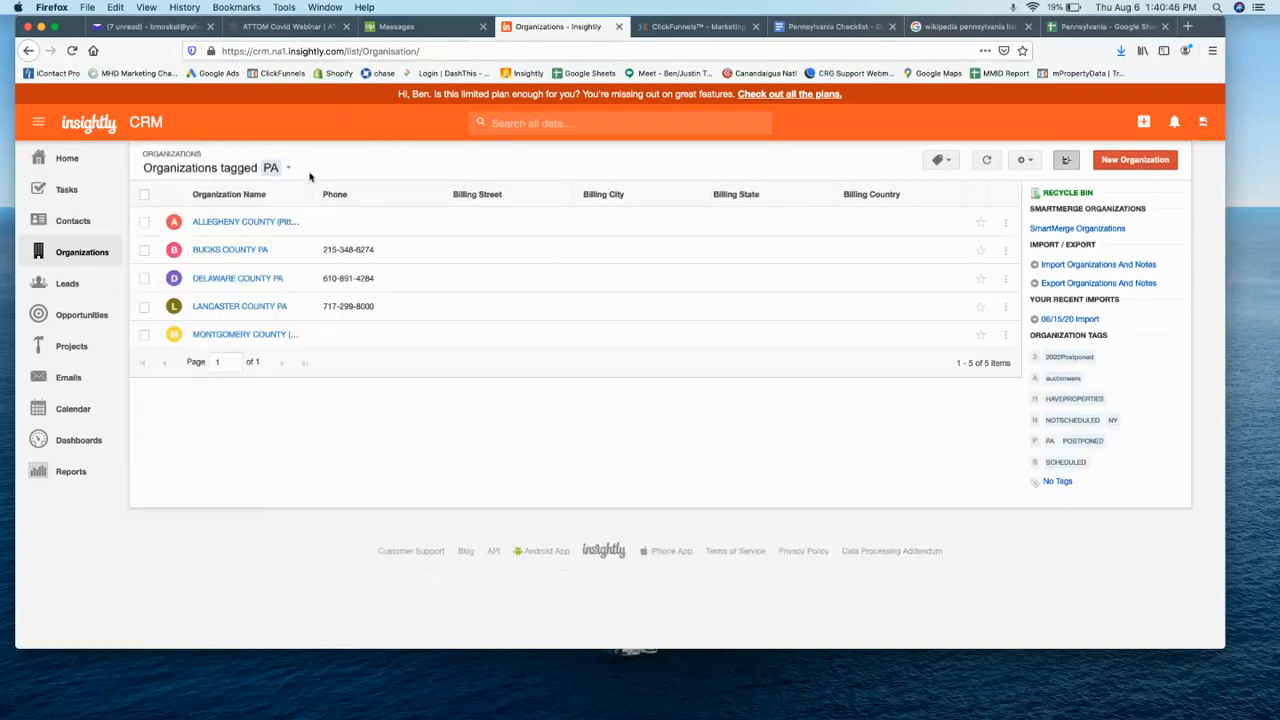
pyautogui.click(215, 171)
pyautogui.click(188, 244)
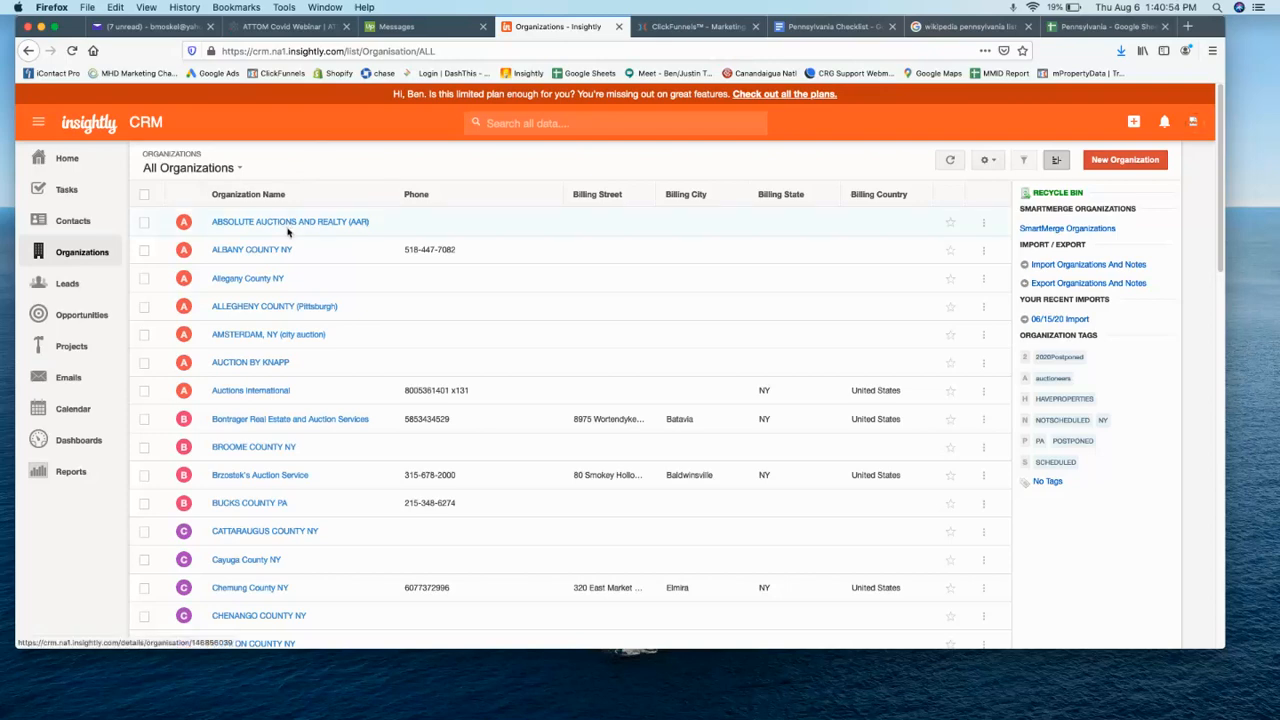
# Look through the first page of all organizations to review the county and auctioneer entries
pyautogui.scroll(-10, 286, 234)
pyautogui.scroll(-8, 270, 370)
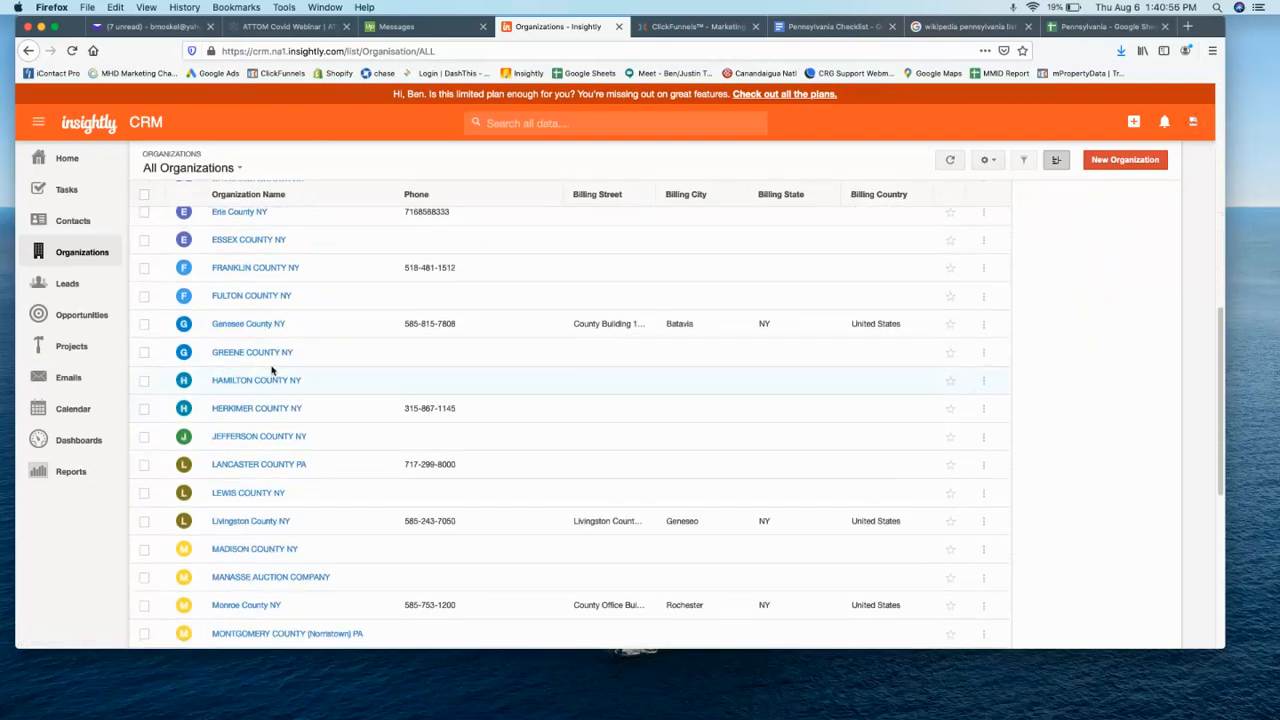
pyautogui.scroll(6, 272, 356)
pyautogui.scroll(-1, 272, 356)
pyautogui.scroll(10, 273, 352)
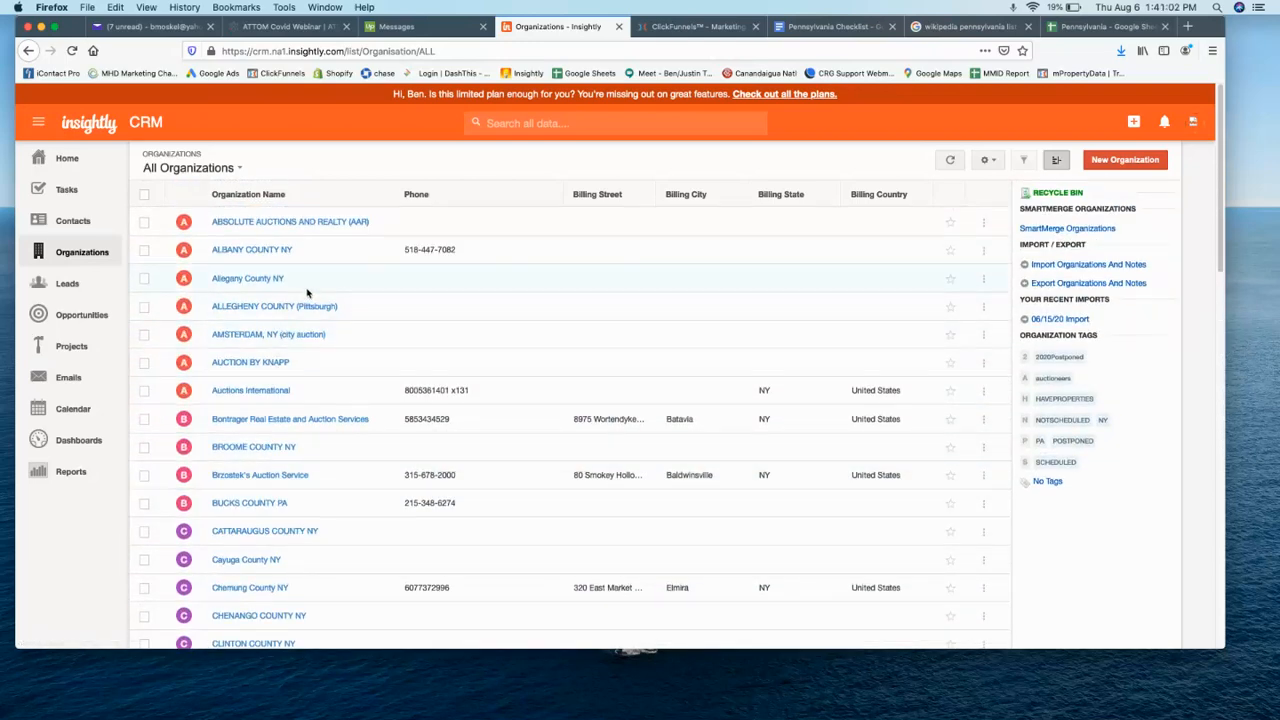
pyautogui.scroll(-10, 300, 290)
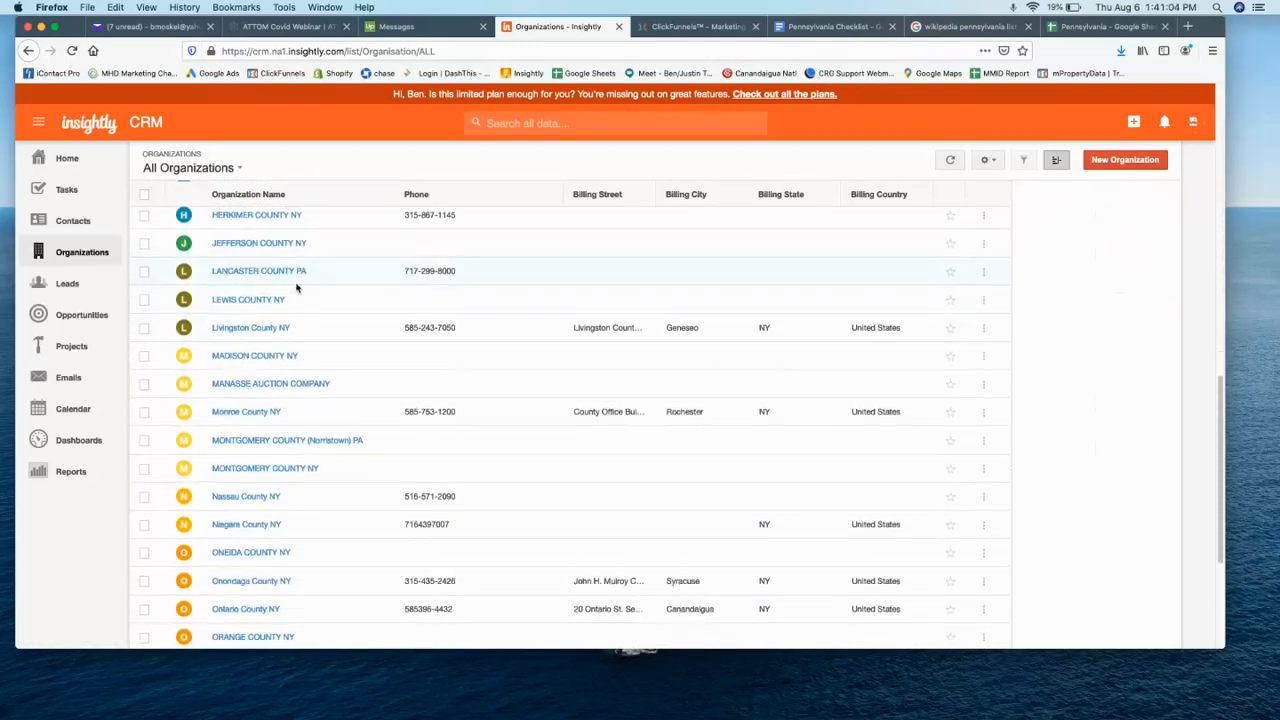
pyautogui.scroll(-3, 282, 290)
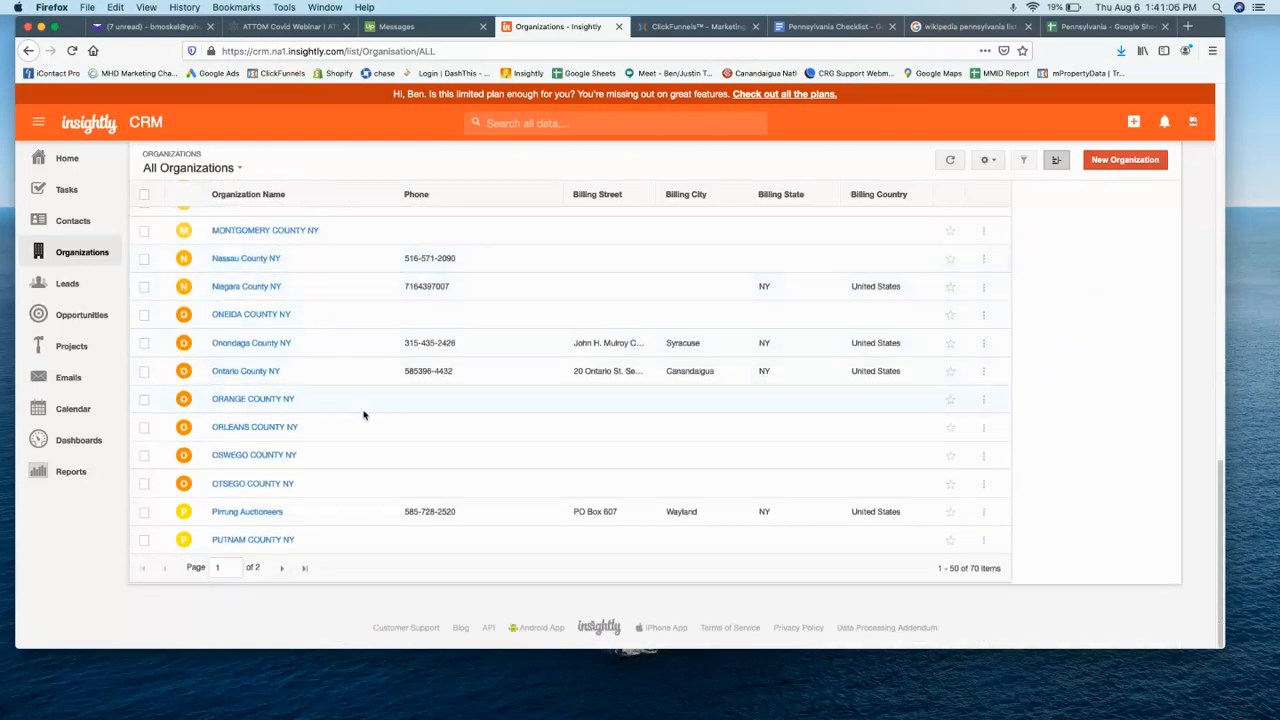
pyautogui.scroll(15, 368, 410)
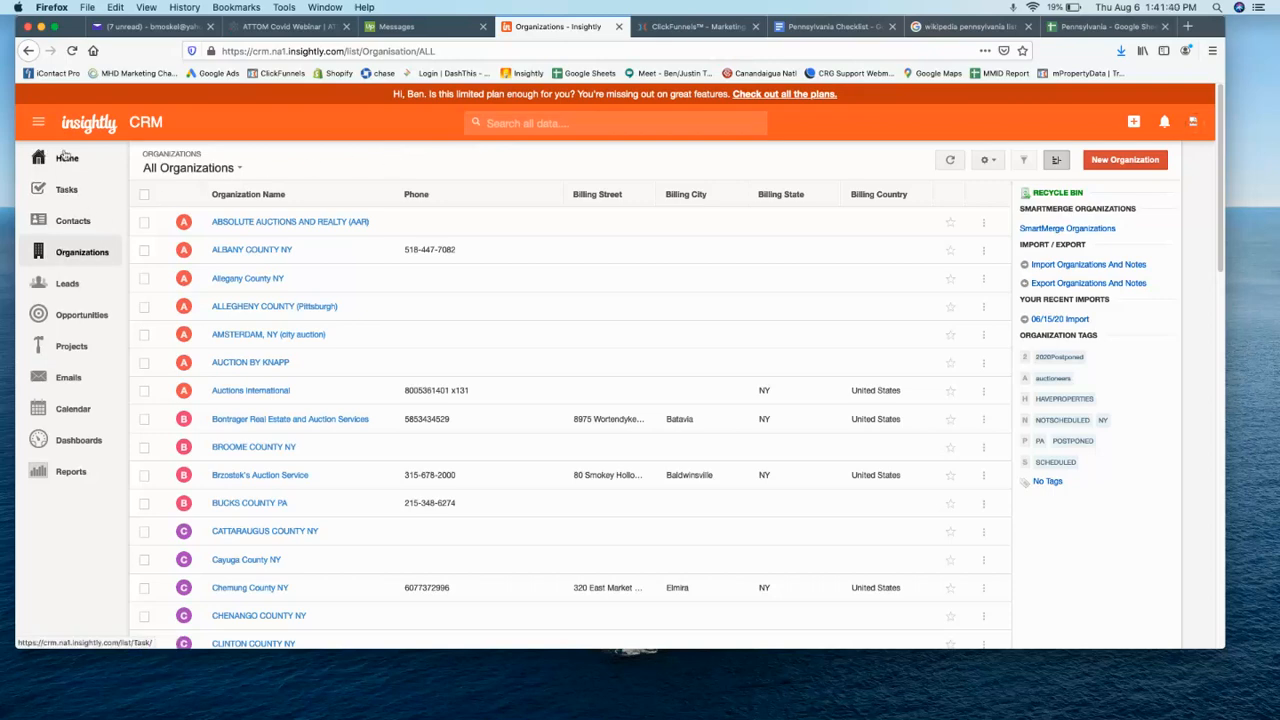
# Reload the Organizations list and choose the All Organizations view
pyautogui.click(70, 254)
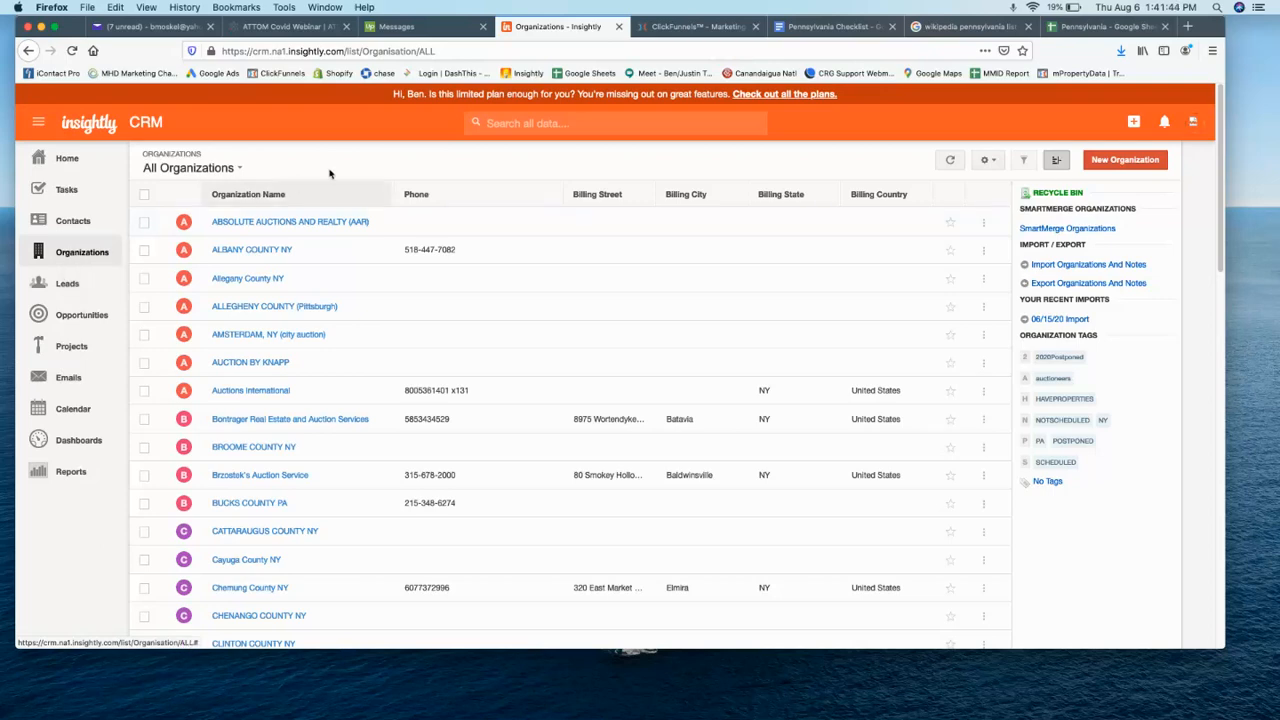
pyautogui.click(66, 253)
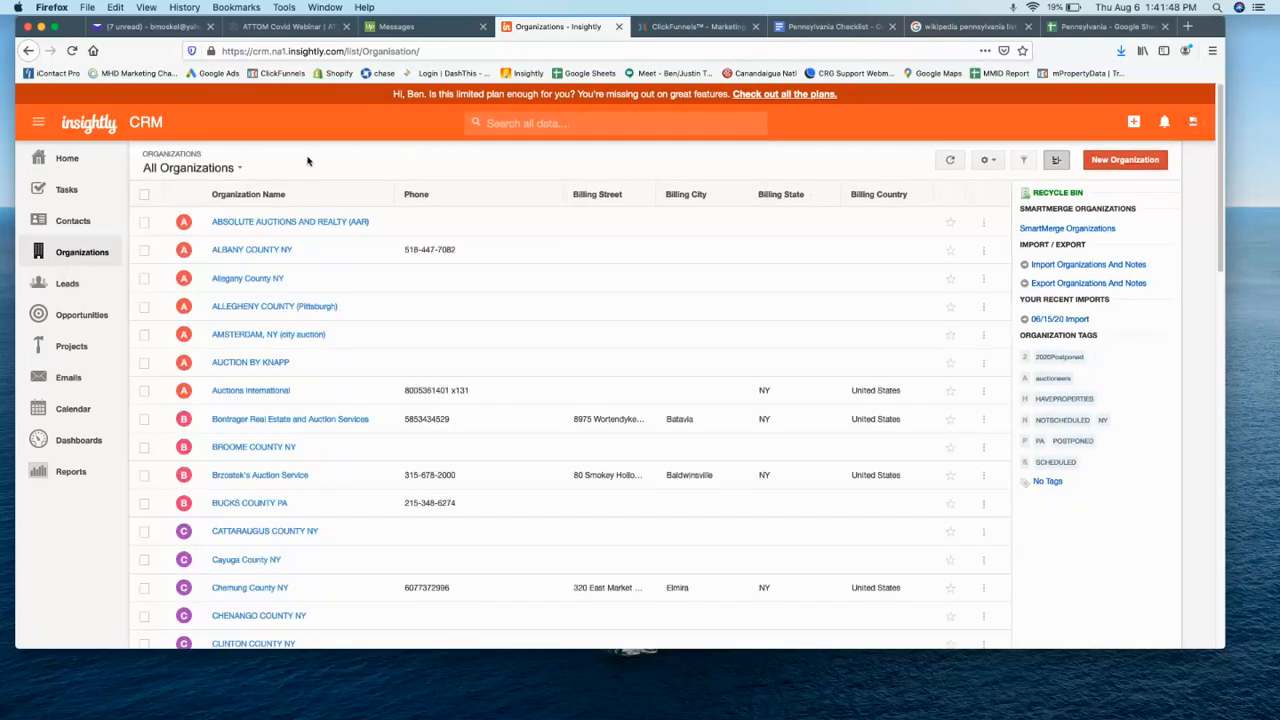
pyautogui.click(240, 170)
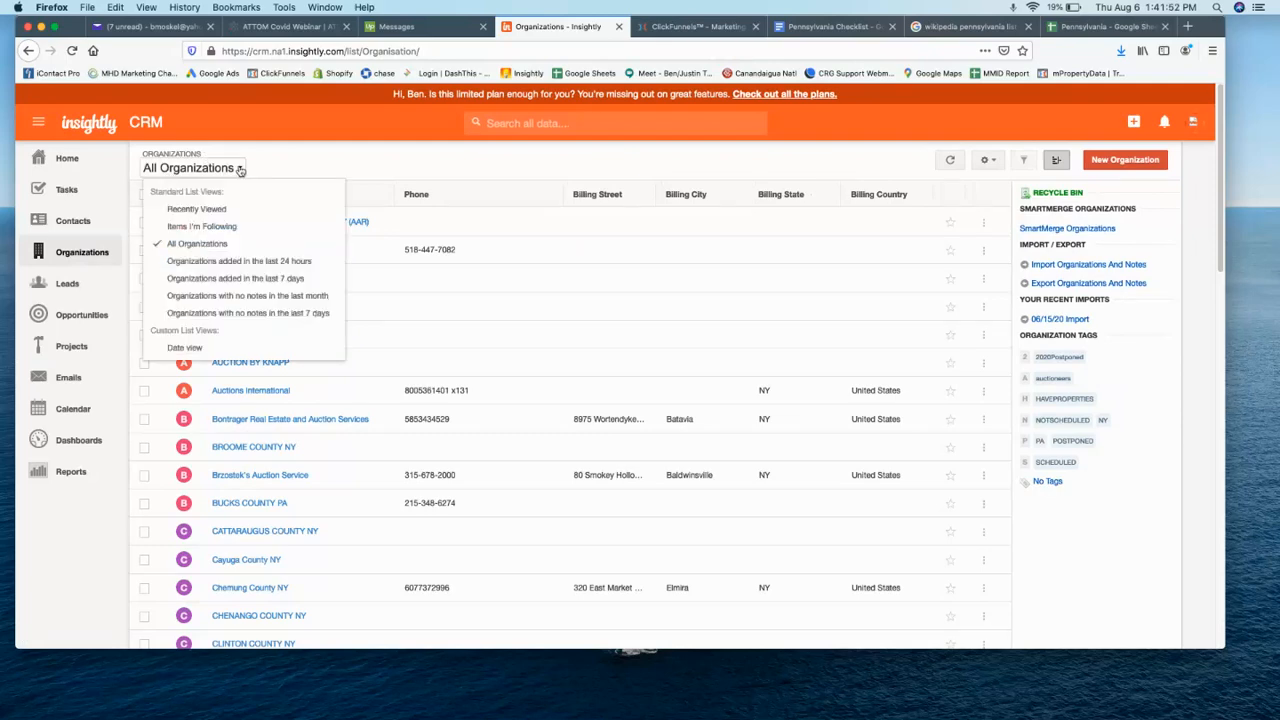
pyautogui.click(195, 244)
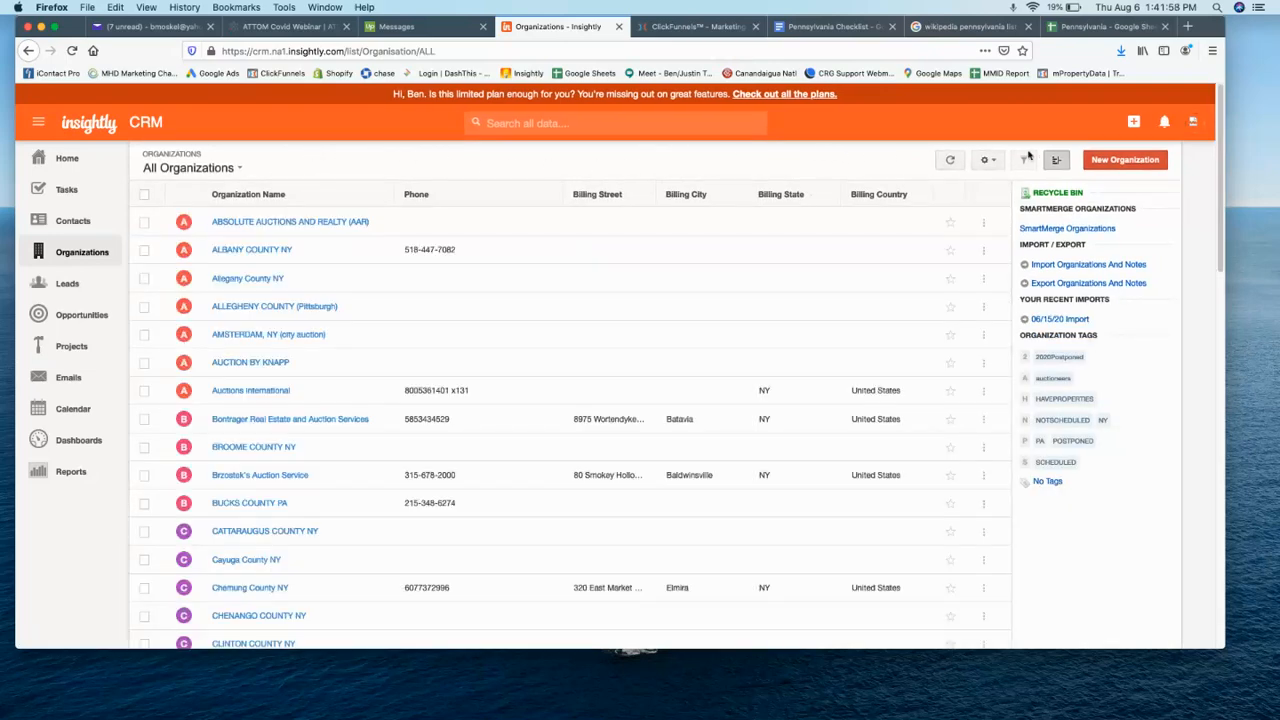
# Filter the organizations by the NY tag, look through the counties and widen the Organization Name column
pyautogui.doubleClick(1046, 335)
pyautogui.click(1103, 421)
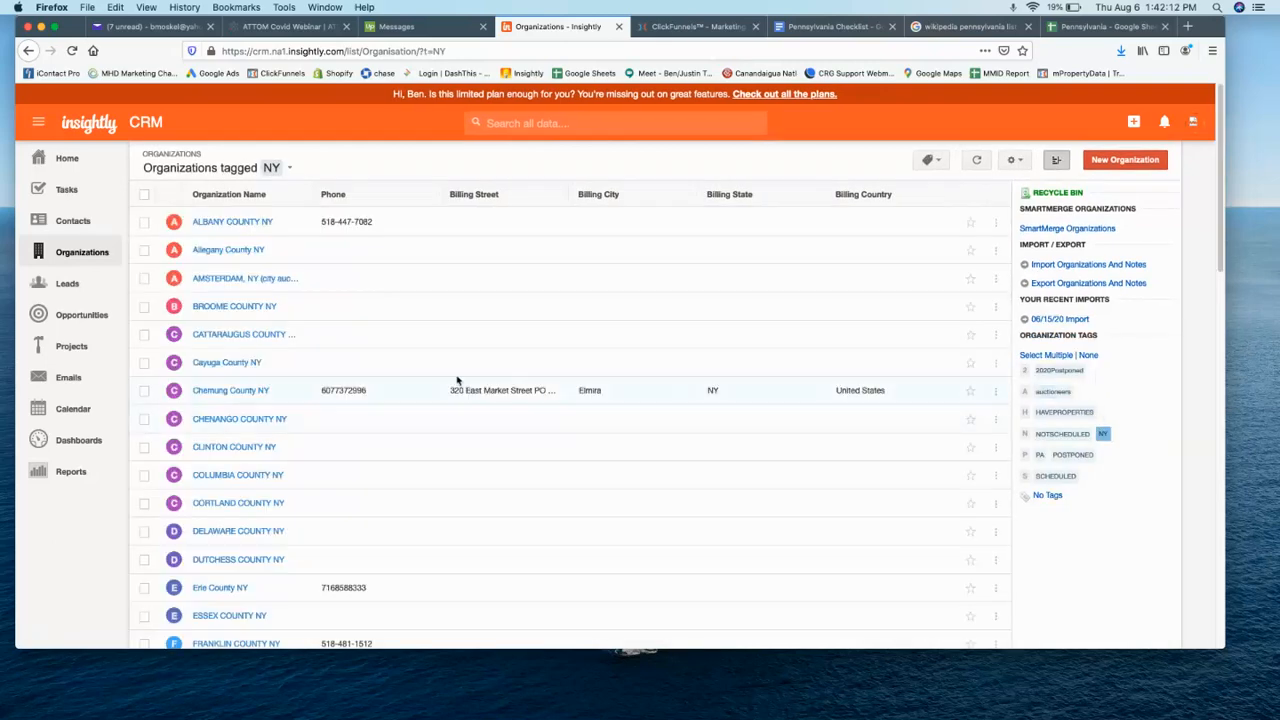
pyautogui.scroll(-2, 331, 343)
pyautogui.scroll(-8, 331, 343)
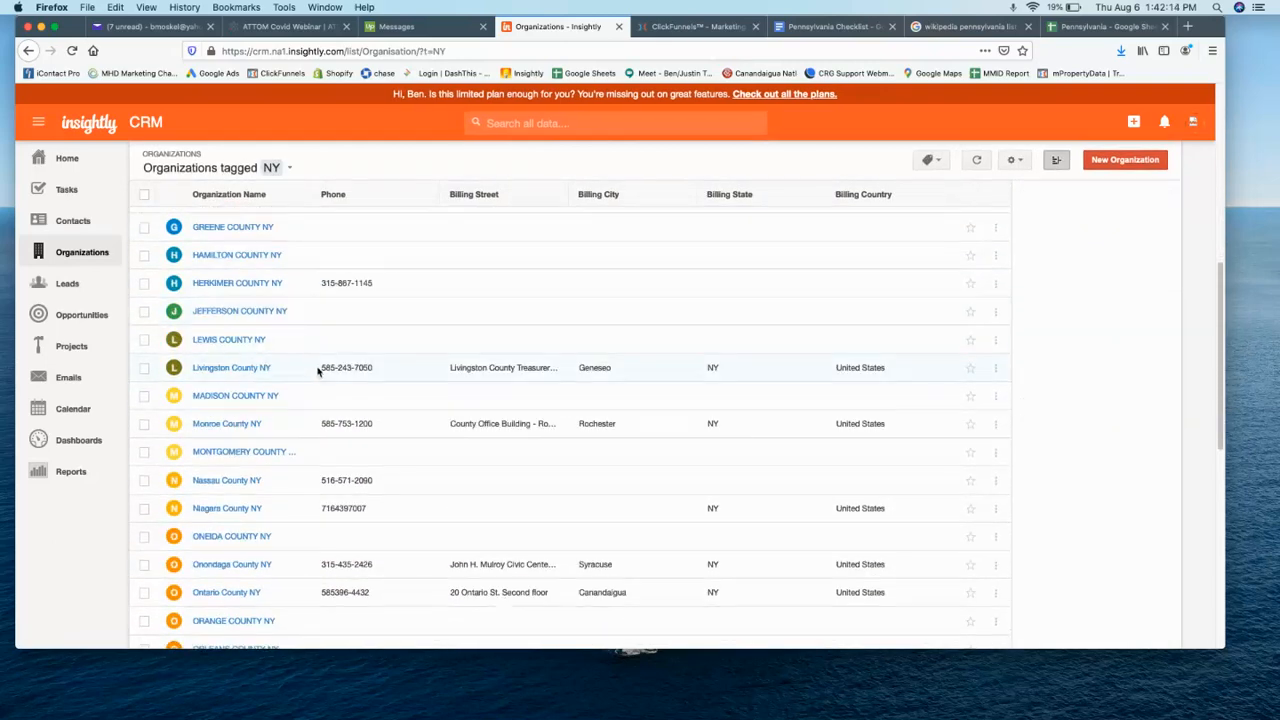
pyautogui.scroll(-2, 318, 370)
pyautogui.scroll(5, 320, 368)
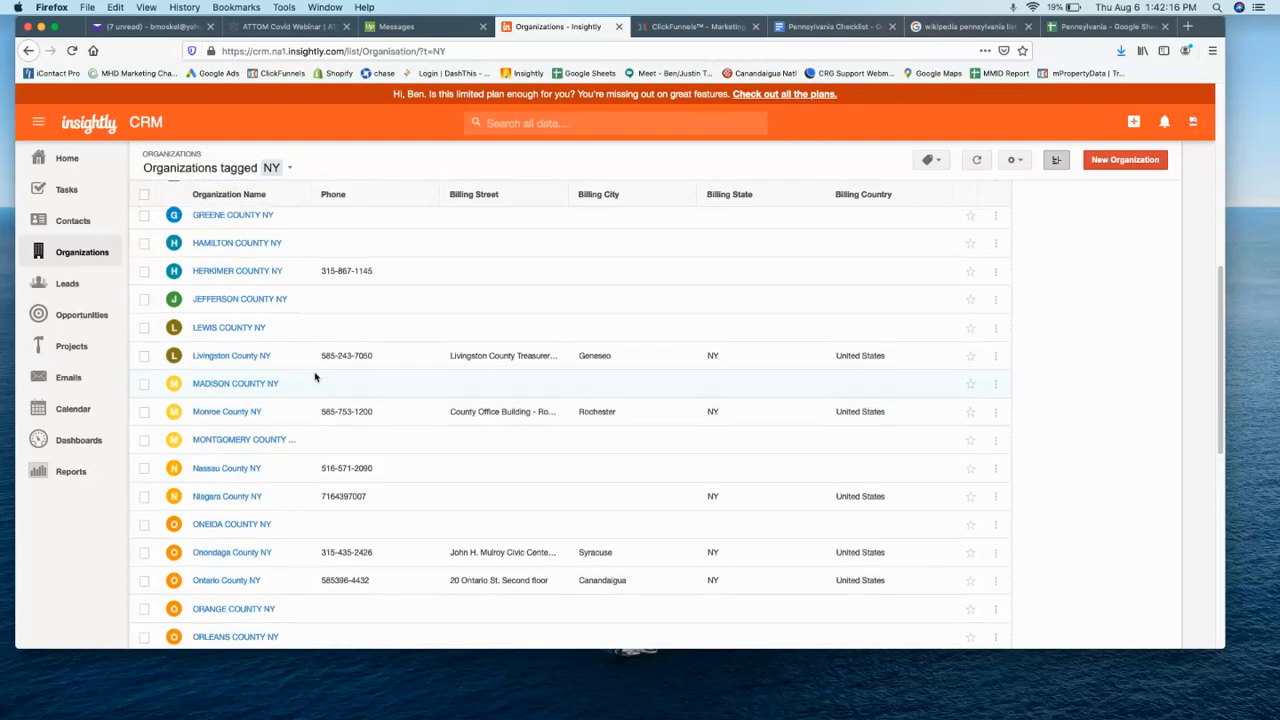
pyautogui.scroll(1, 335, 364)
pyautogui.moveTo(312, 194); pyautogui.dragTo(392, 194)
pyautogui.scroll(5, 1133, 387)
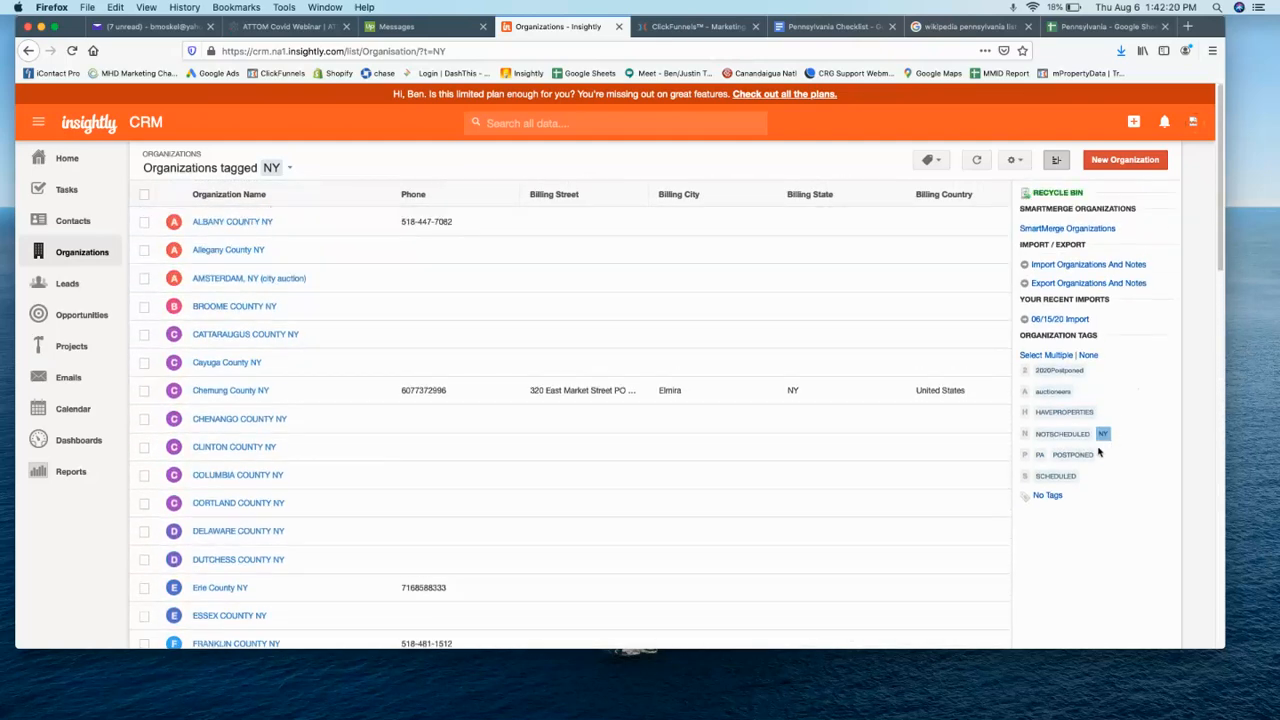
# Filter the organizations by the PA tag and widen the Organization Name column to show the full county names
pyautogui.moveTo(1039, 462); pyautogui.dragTo(1040, 458)
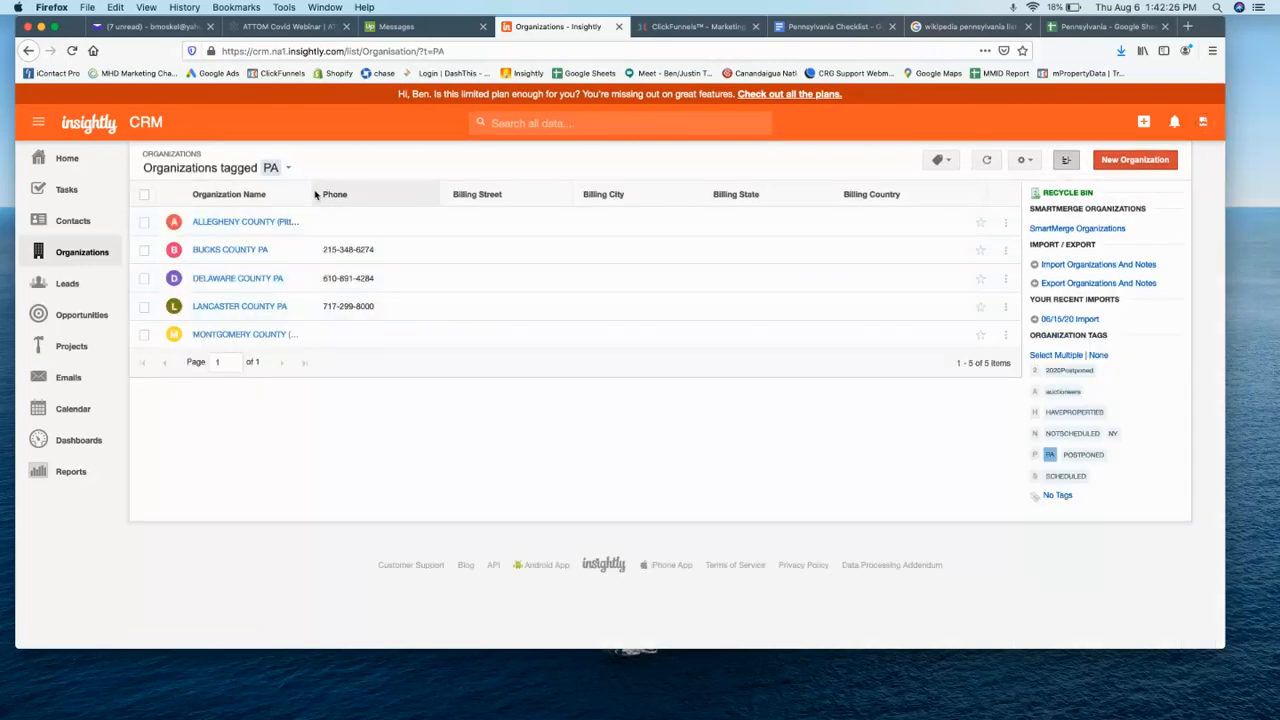
pyautogui.moveTo(312, 191); pyautogui.dragTo(433, 193)
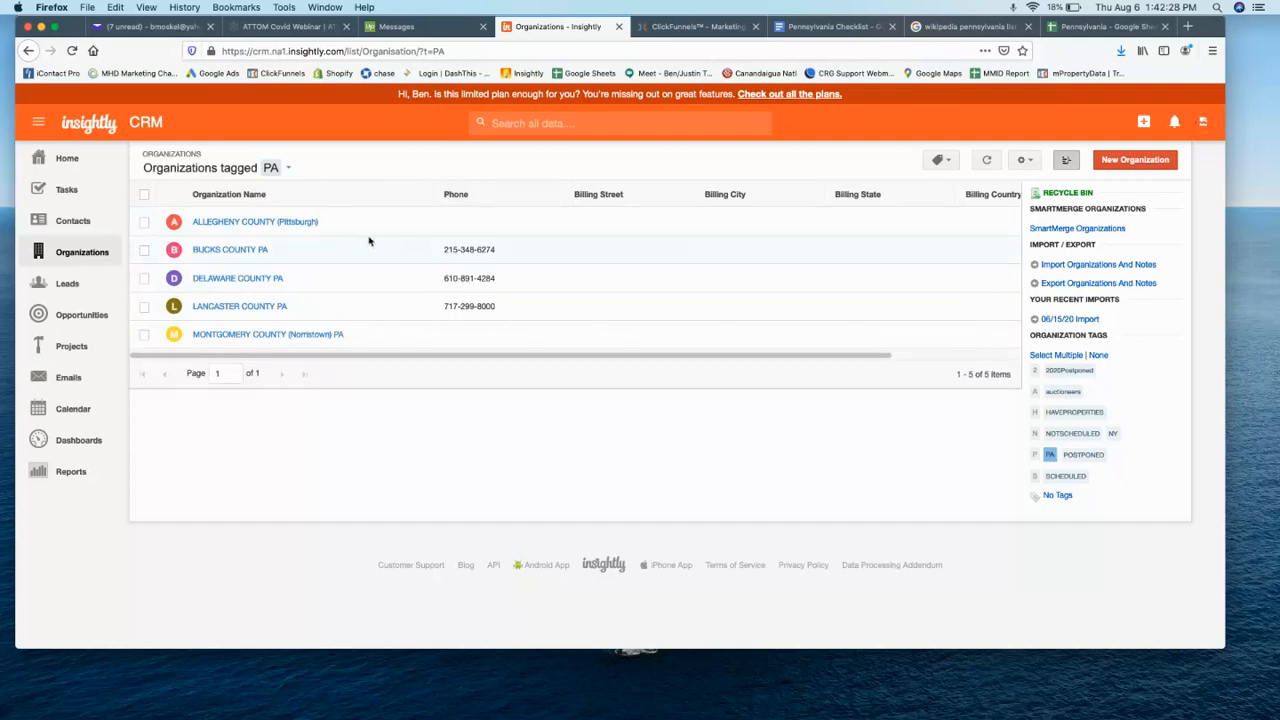
# Open the BUCKS COUNTY PA record and review its contact details, additional information and Dates to remember
pyautogui.click(214, 252)
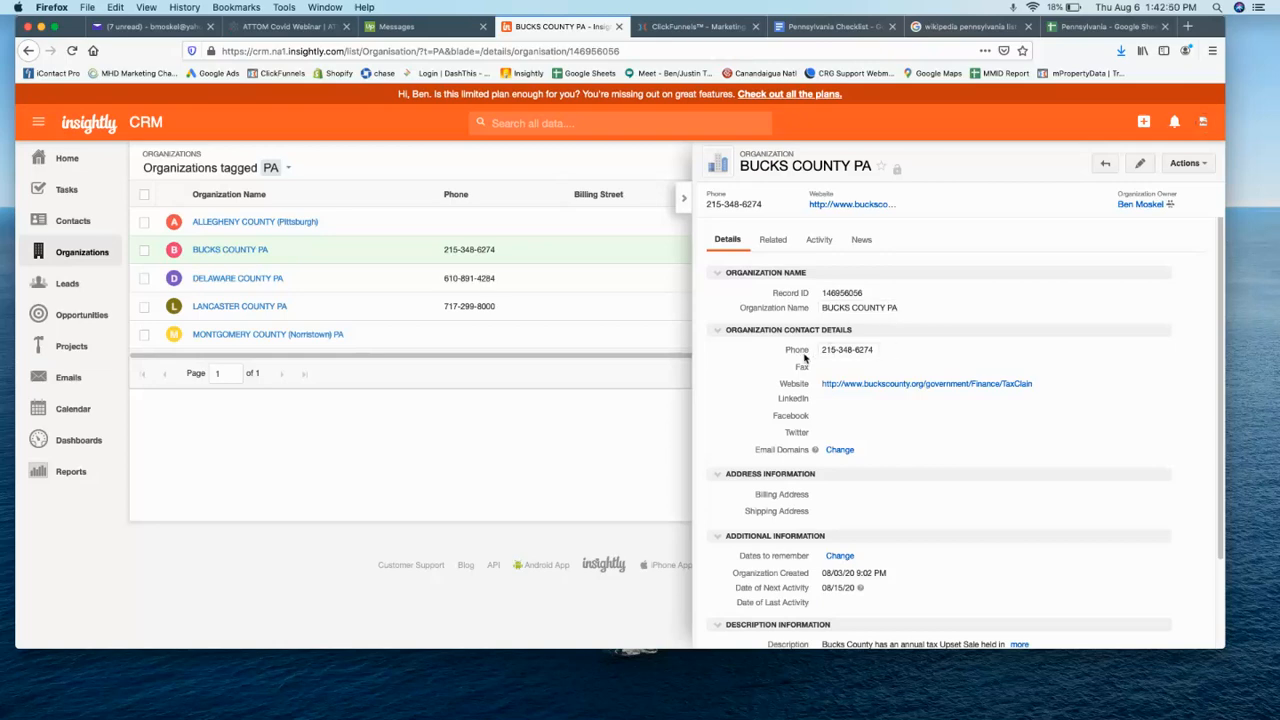
pyautogui.scroll(-2, 786, 356)
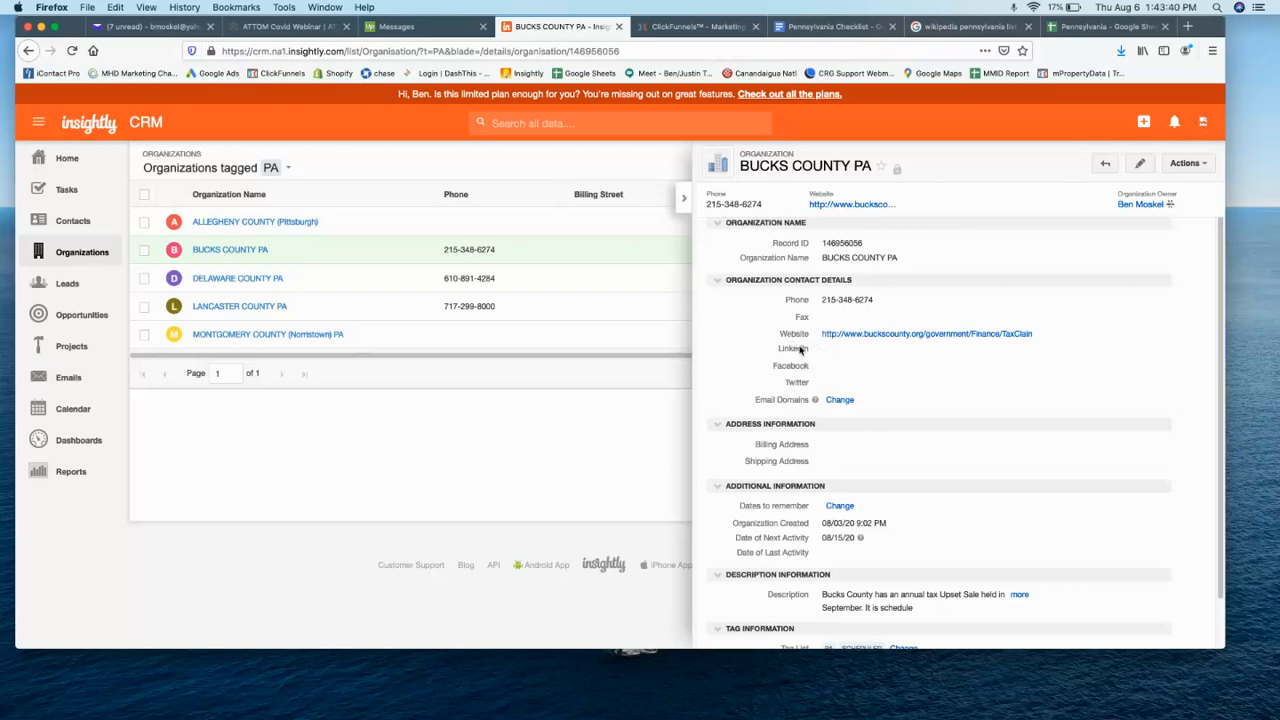
pyautogui.doubleClick(794, 337)
pyautogui.scroll(-3, 947, 381)
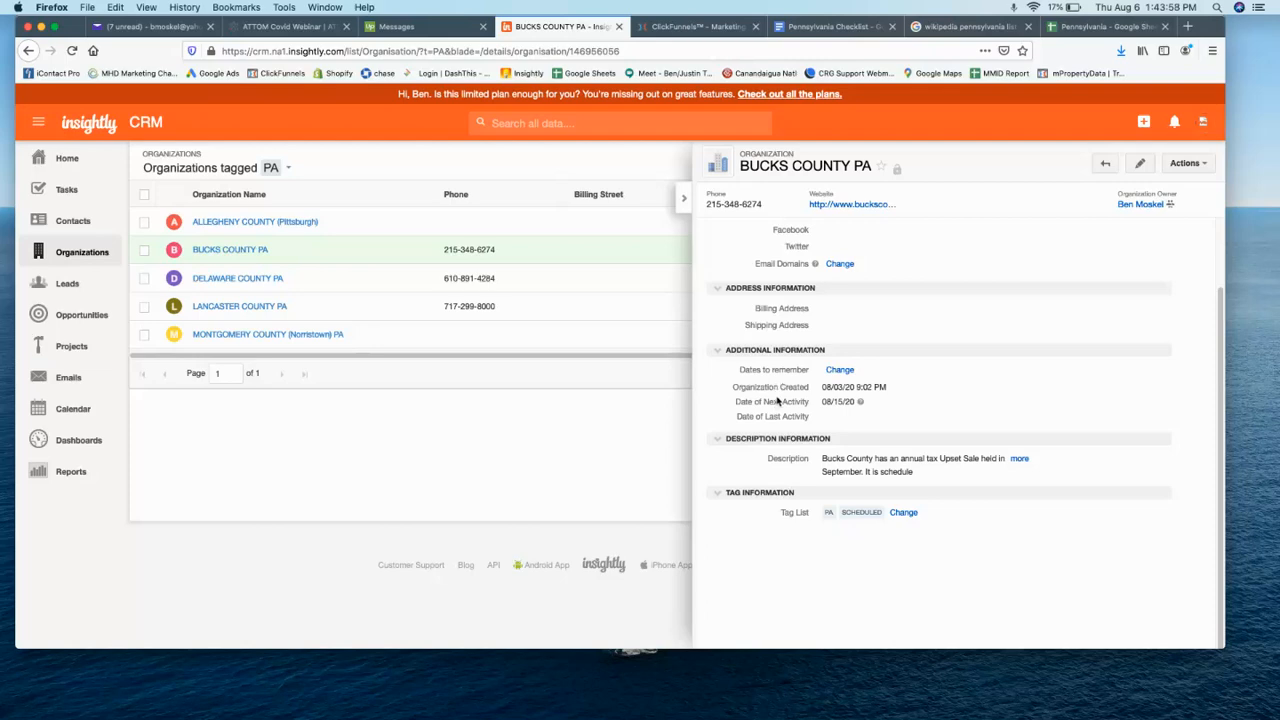
pyautogui.click(840, 372)
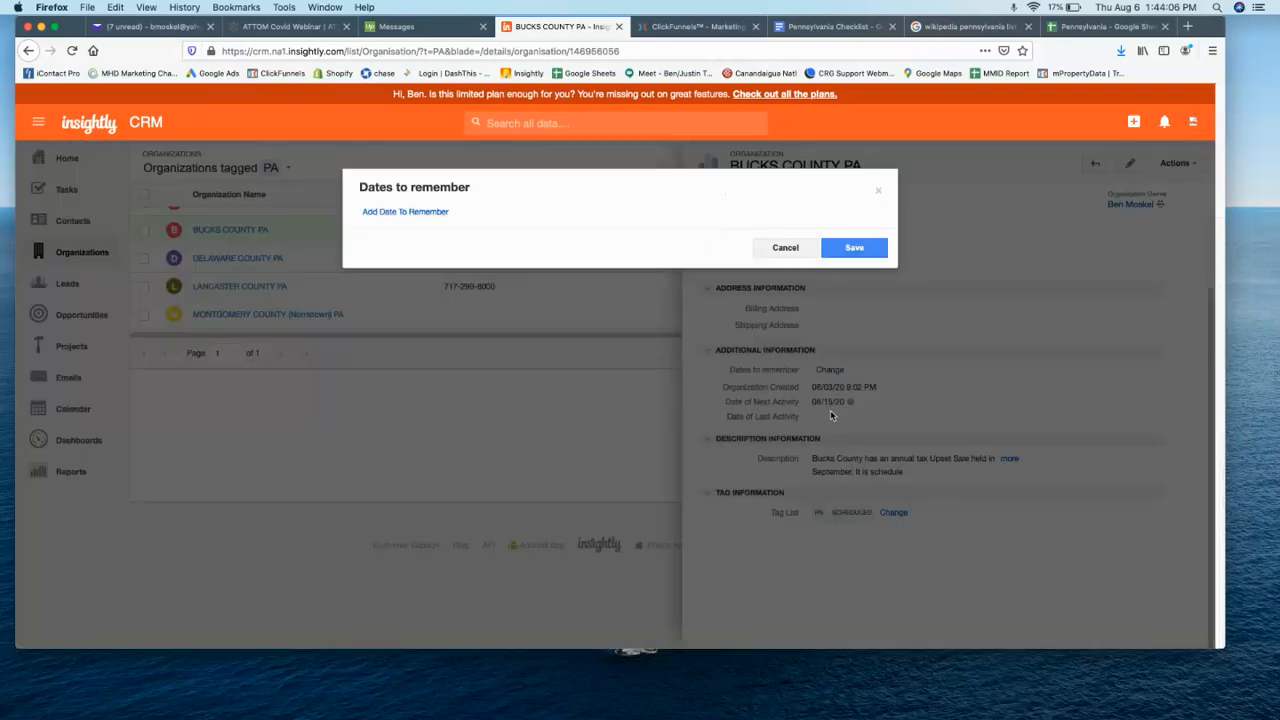
pyautogui.click(879, 191)
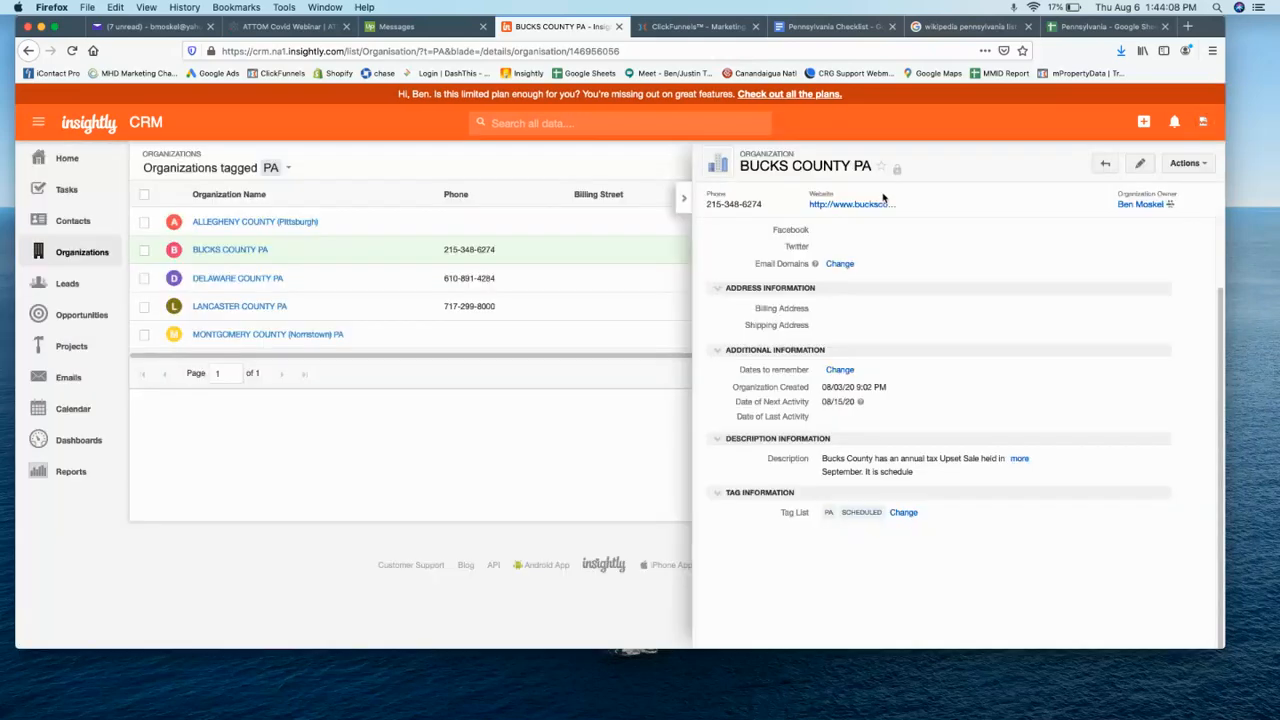
# Open the BUCKS COUNTY PA organization for editing and enlarge its Description box to show the whole text
pyautogui.click(1140, 163)
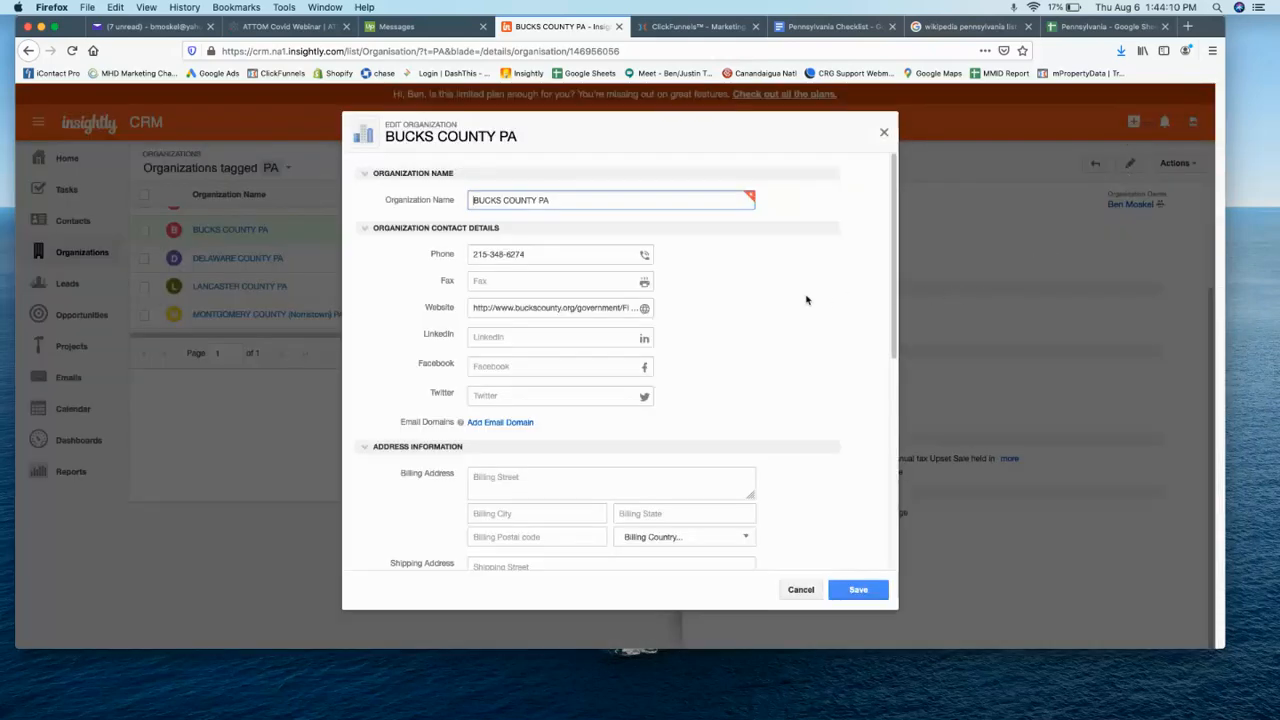
pyautogui.scroll(-10, 734, 344)
pyautogui.scroll(-2, 474, 355)
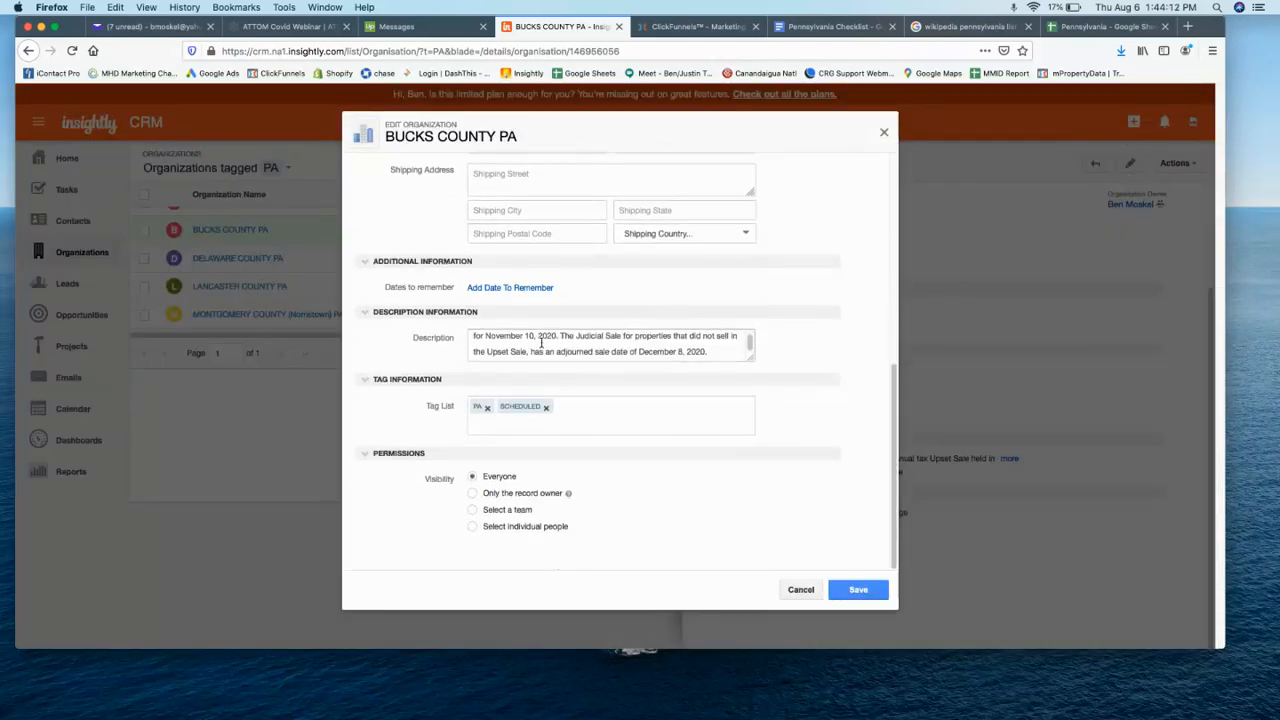
pyautogui.scroll(10, 474, 355)
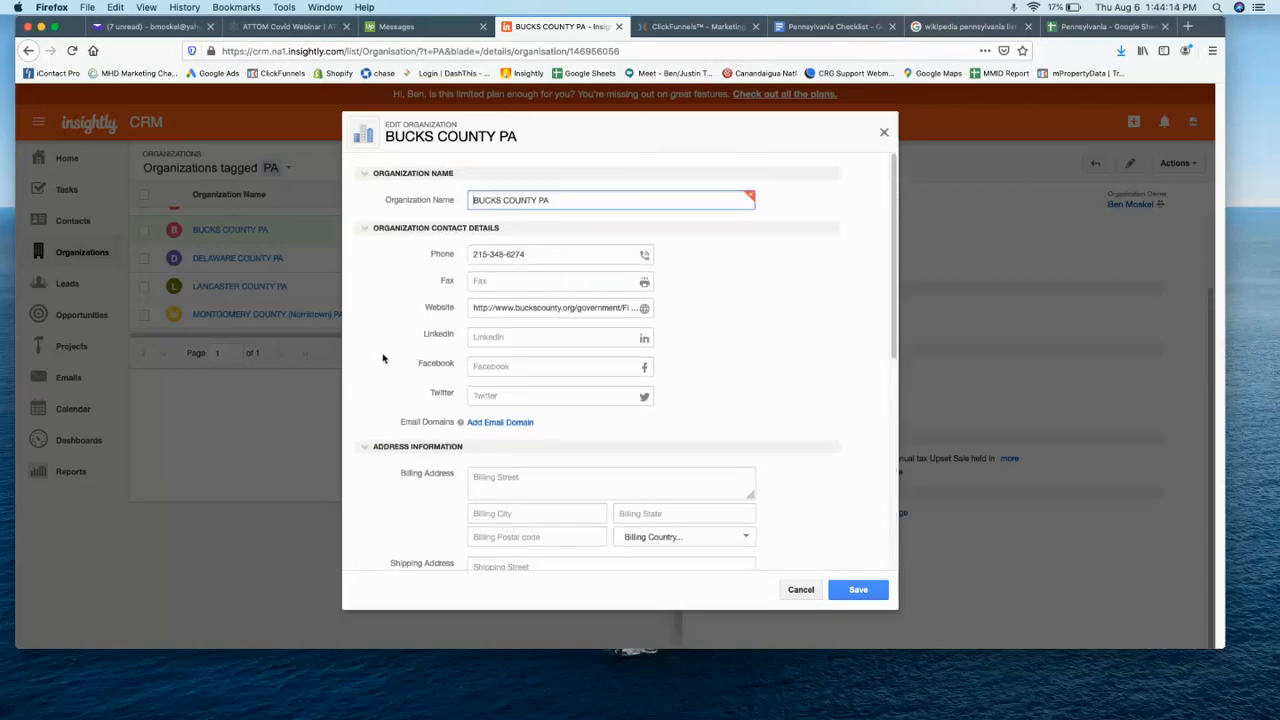
pyautogui.scroll(-5, 410, 330)
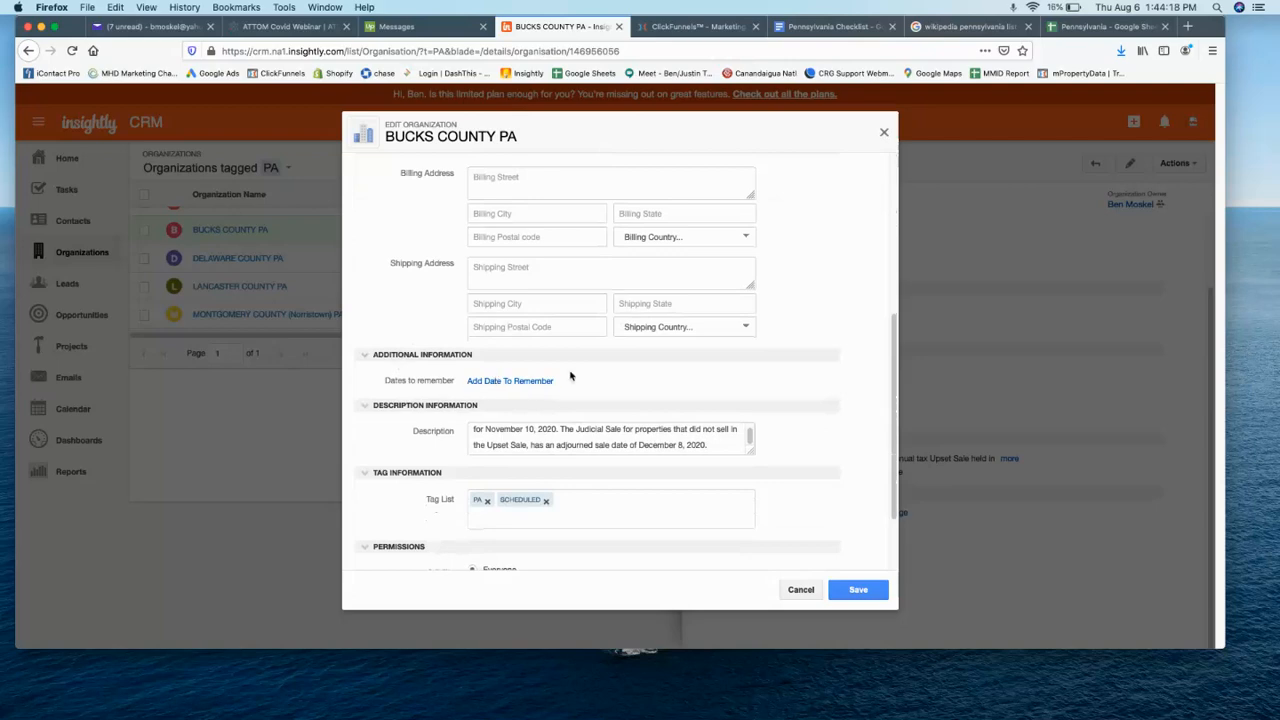
pyautogui.moveTo(752, 450); pyautogui.dragTo(782, 527)
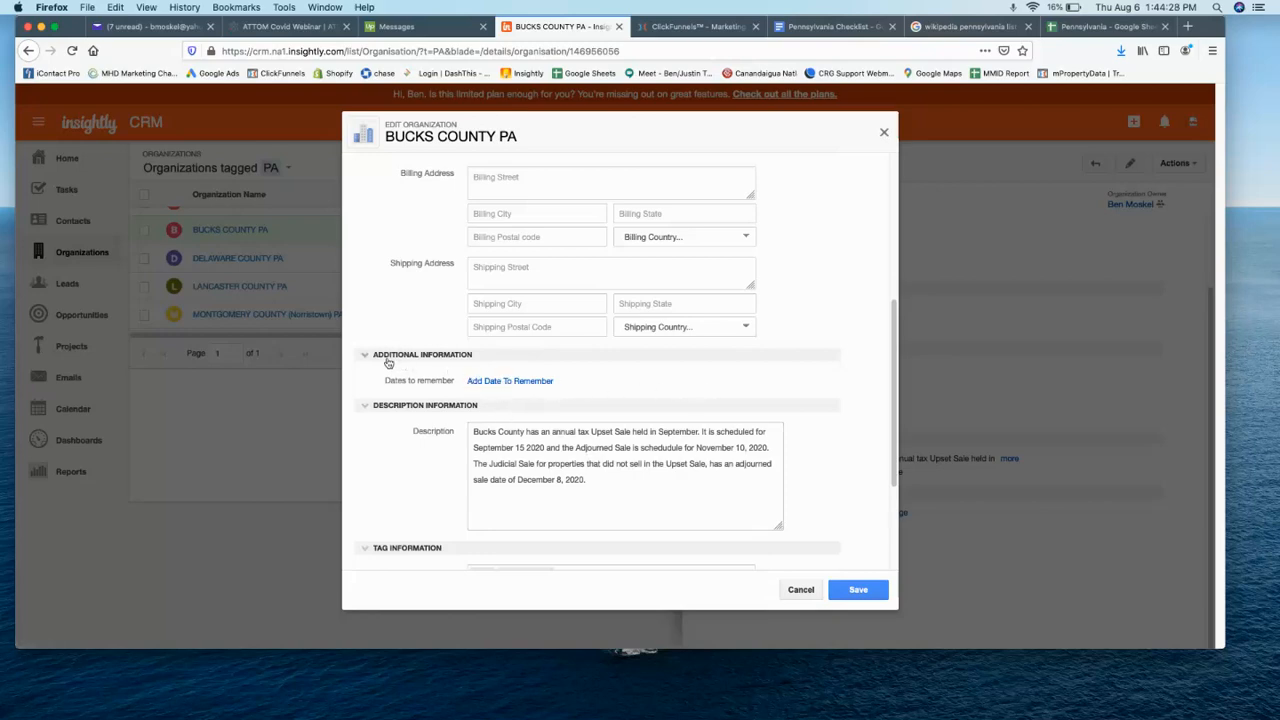
# Examine the Dates to remember option, the tax sale schedule in the Description, and the tags in the edit form
pyautogui.moveTo(384, 385); pyautogui.dragTo(583, 386)
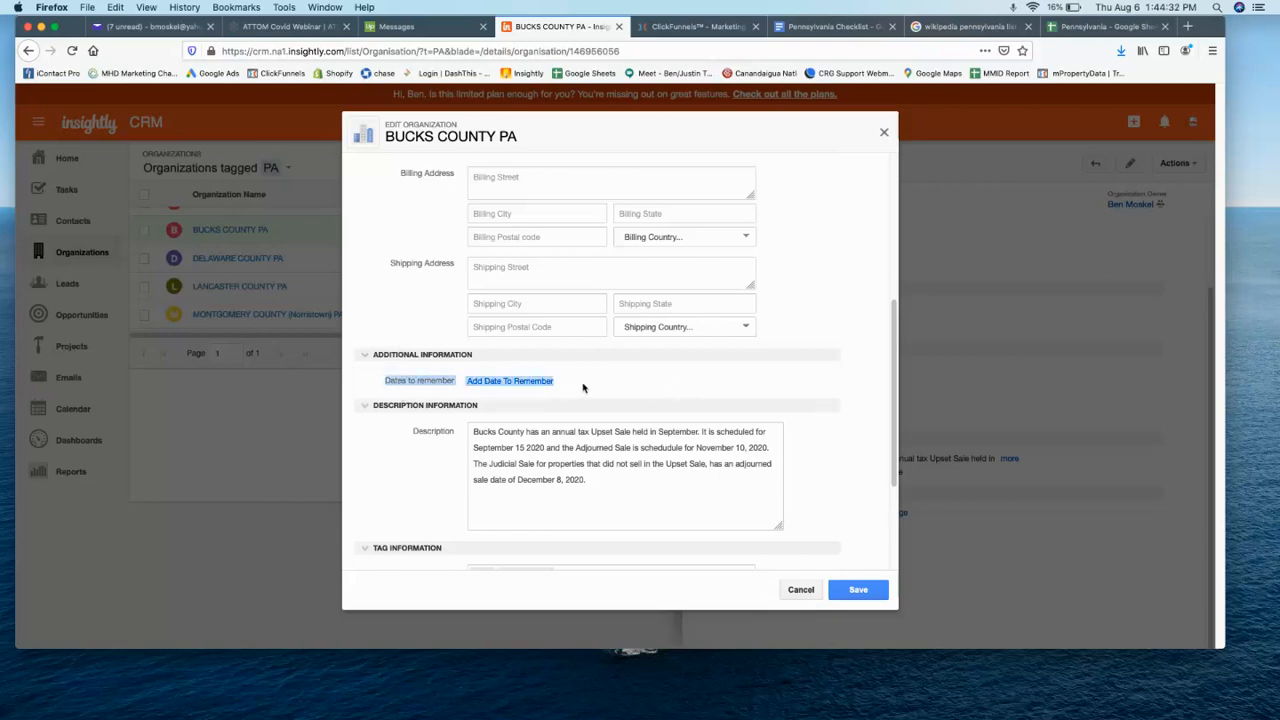
pyautogui.scroll(-2, 583, 386)
pyautogui.scroll(-2, 850, 382)
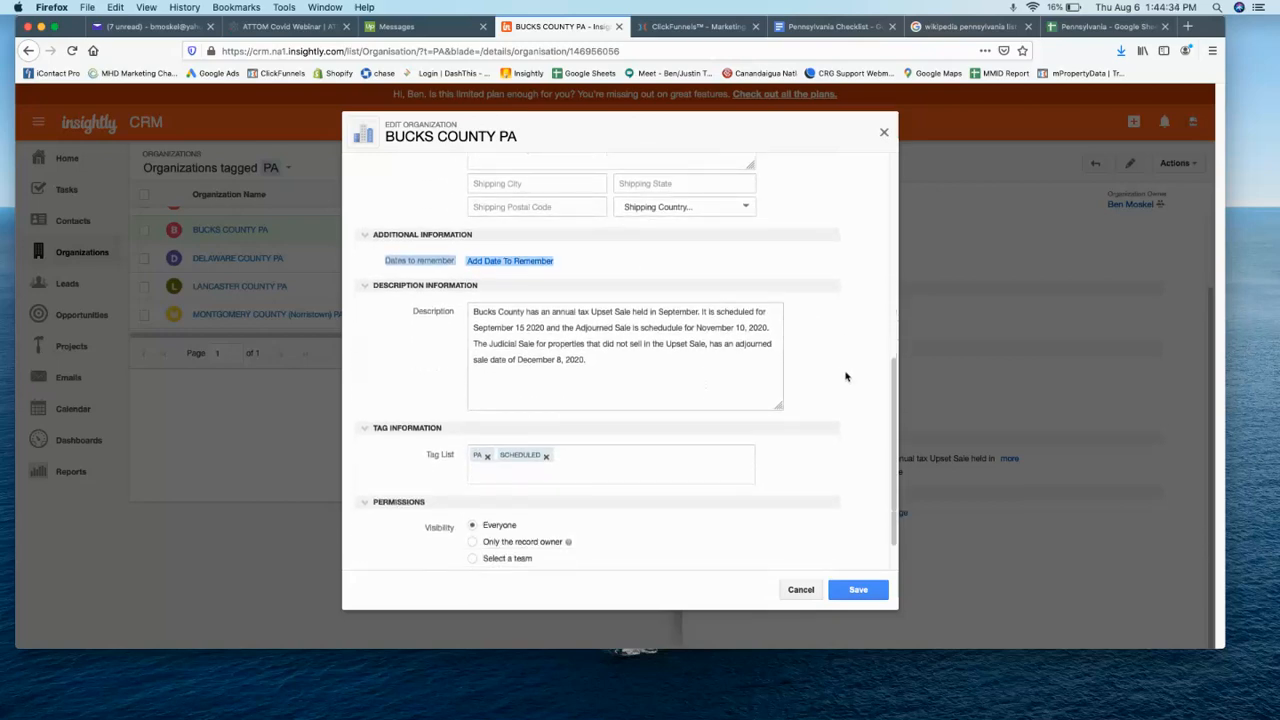
pyautogui.click(484, 312)
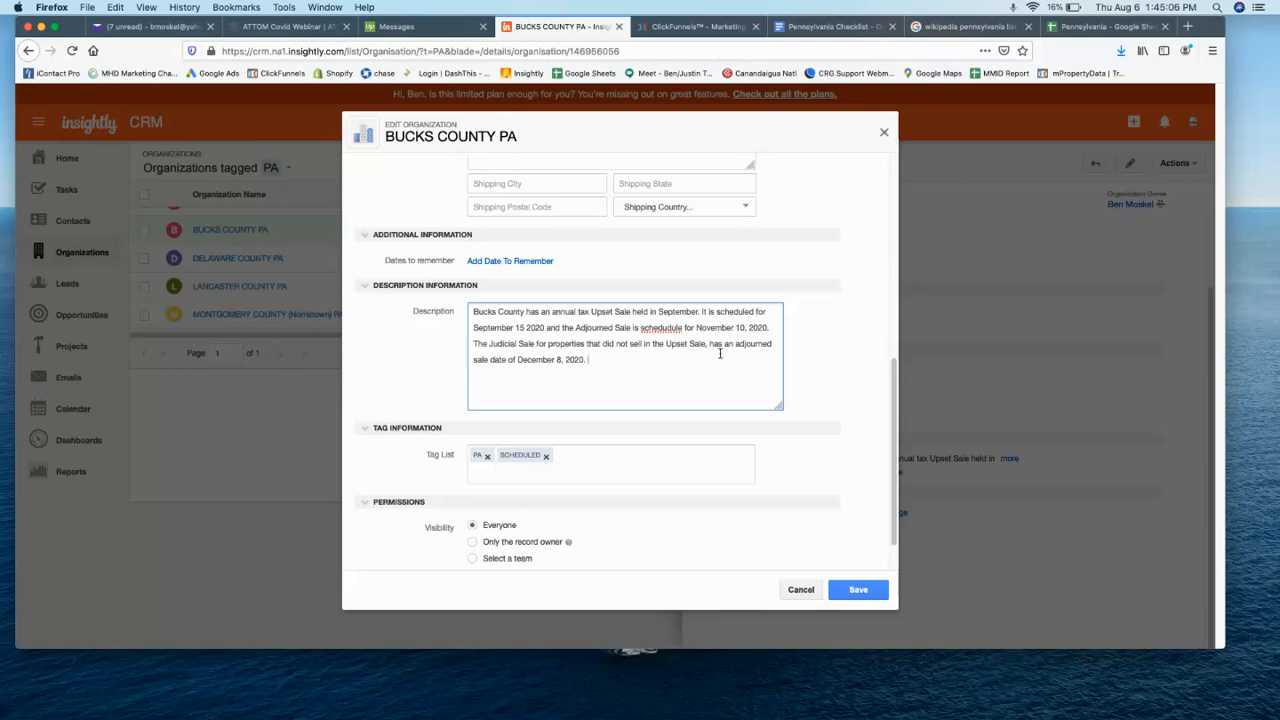
pyautogui.click(591, 369)
pyautogui.moveTo(592, 360); pyautogui.dragTo(463, 303)
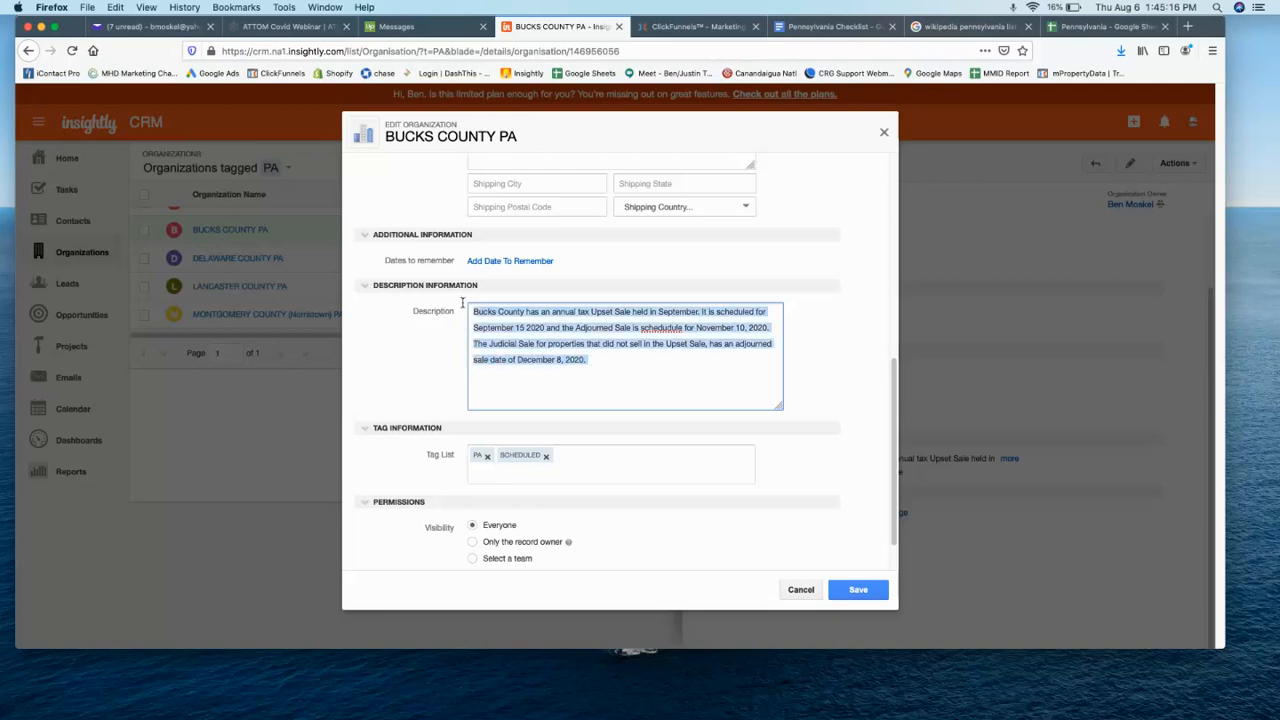
pyautogui.click(560, 344)
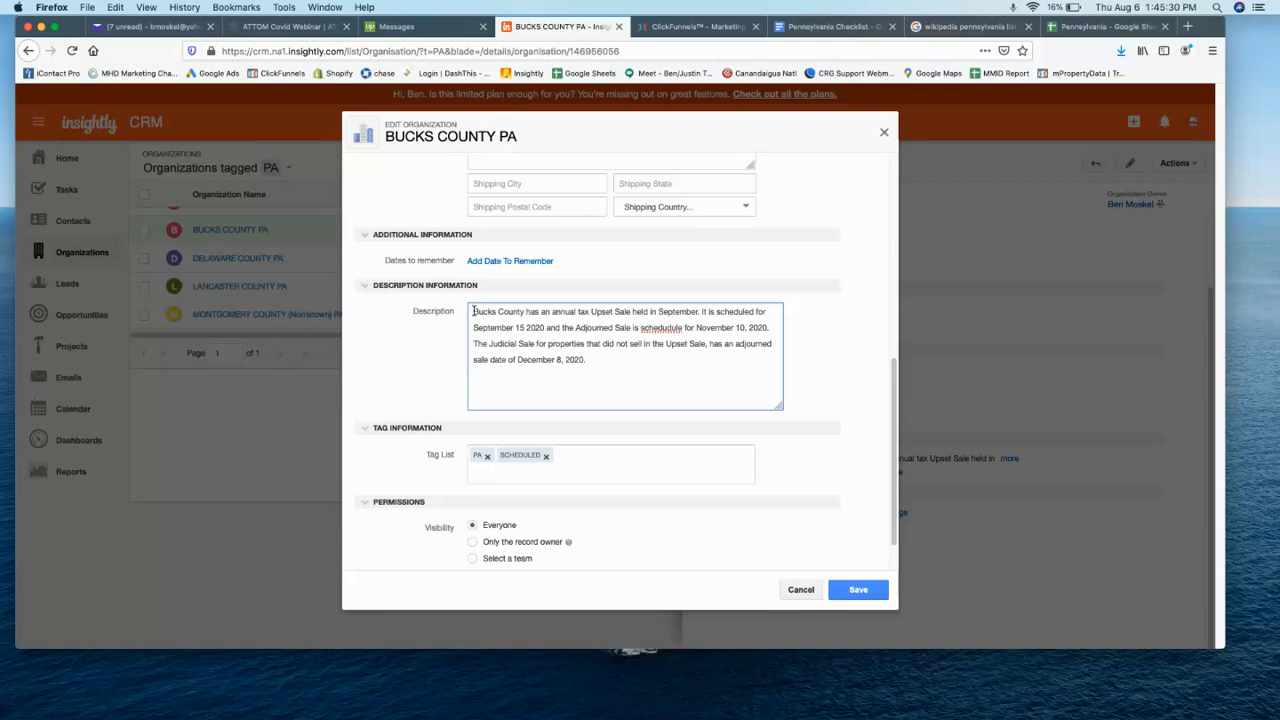
pyautogui.moveTo(473, 312); pyautogui.dragTo(597, 366)
pyautogui.click(516, 328)
pyautogui.click(424, 315)
pyautogui.tripleClick(535, 316)
pyautogui.click(532, 343)
pyautogui.scroll(-1, 425, 335)
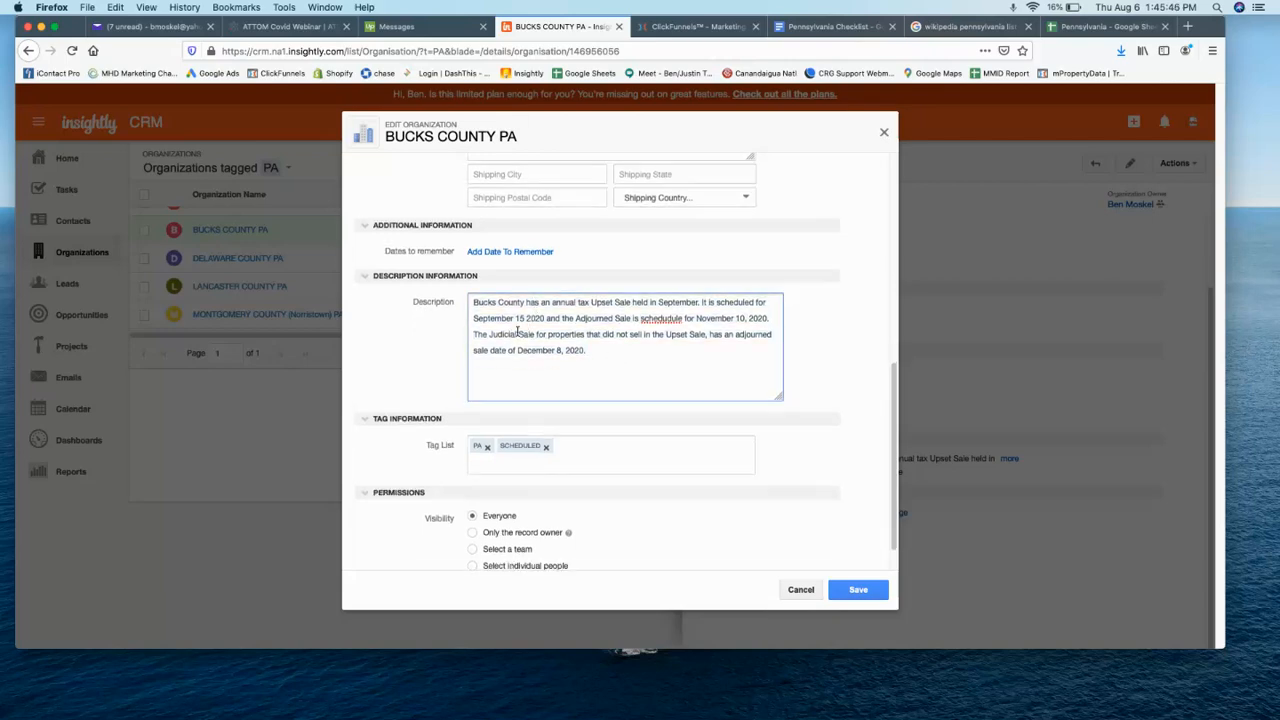
pyautogui.click(591, 311)
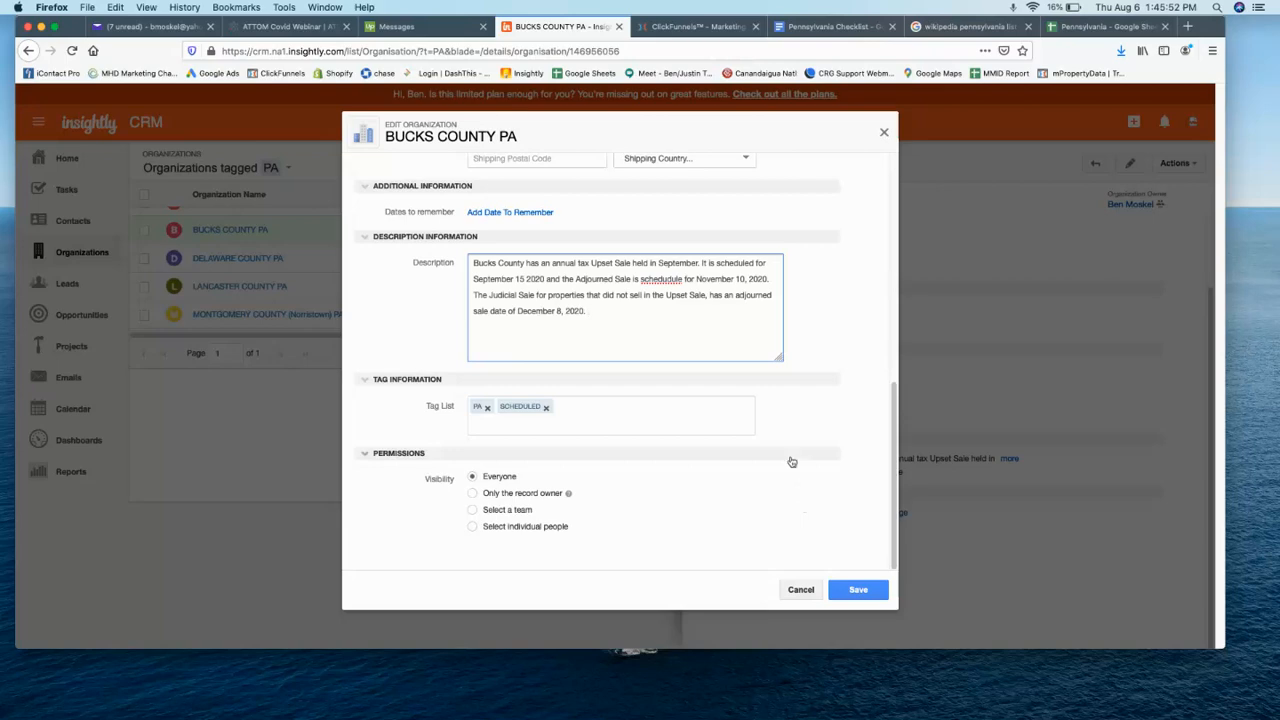
# Close the BUCKS COUNTY PA edit form without saving and return to the full list of PA organizations
pyautogui.scroll(10, 785, 440)
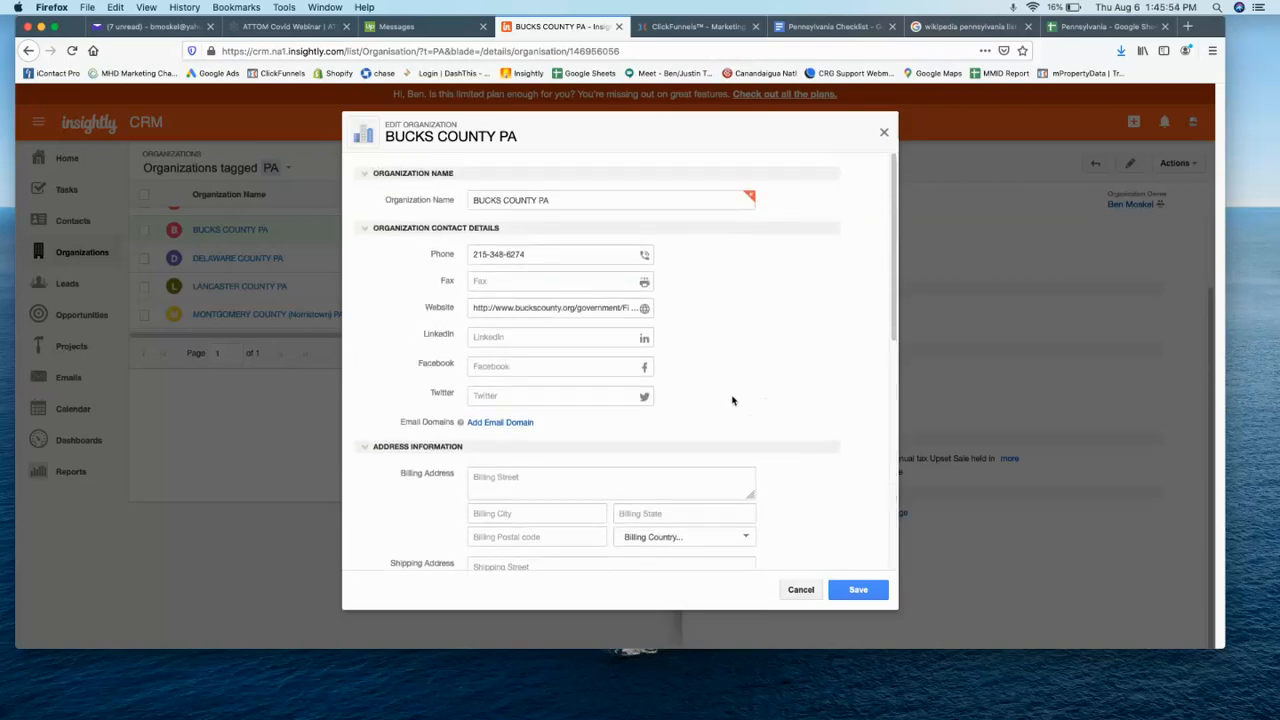
pyautogui.click(885, 133)
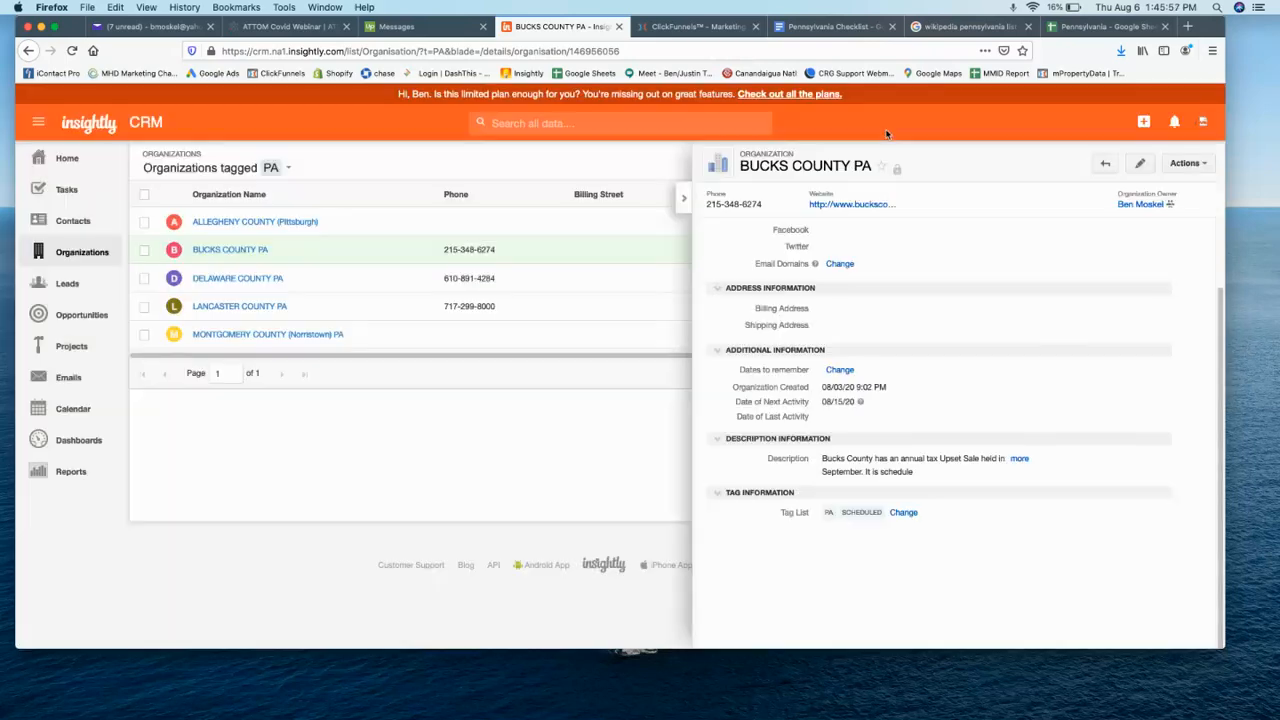
pyautogui.click(684, 198)
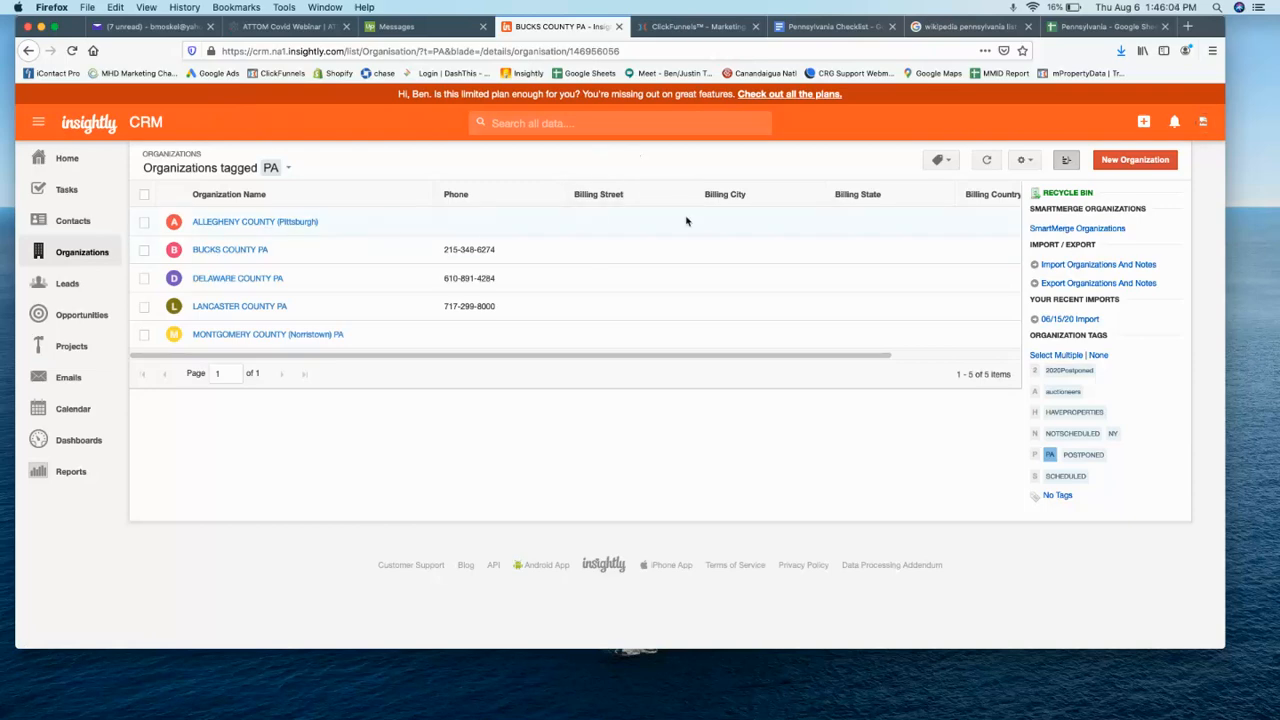
# Examine the blank new organization form down to its Description box, enlarge that box and cancel the form
pyautogui.click(1120, 162)
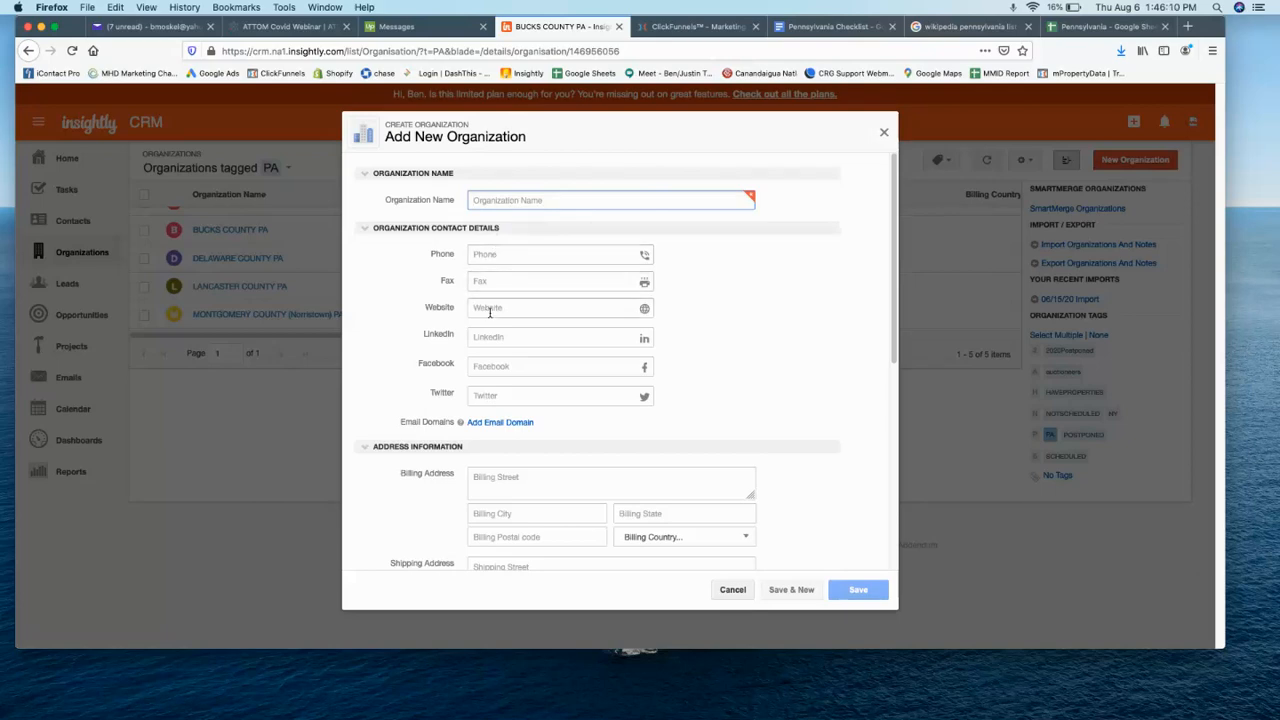
pyautogui.scroll(-3, 840, 340)
pyautogui.scroll(-3, 837, 337)
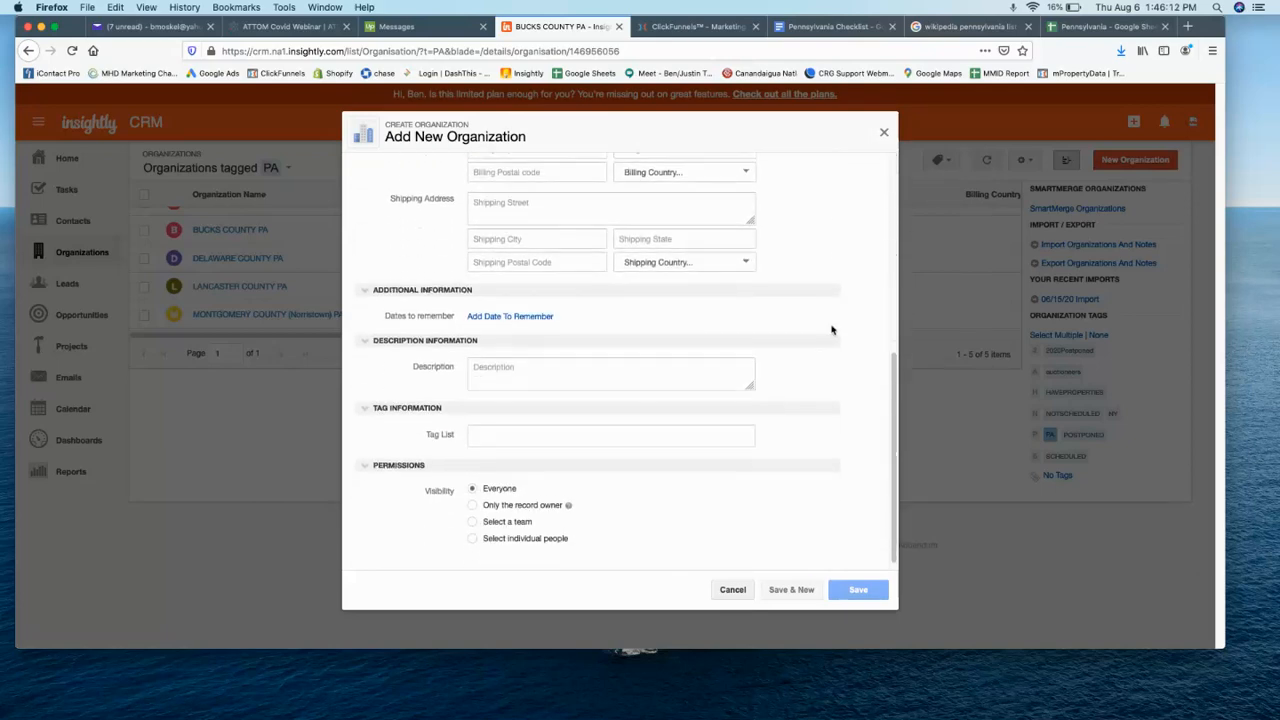
pyautogui.click(500, 360)
pyautogui.moveTo(745, 376); pyautogui.dragTo(760, 425)
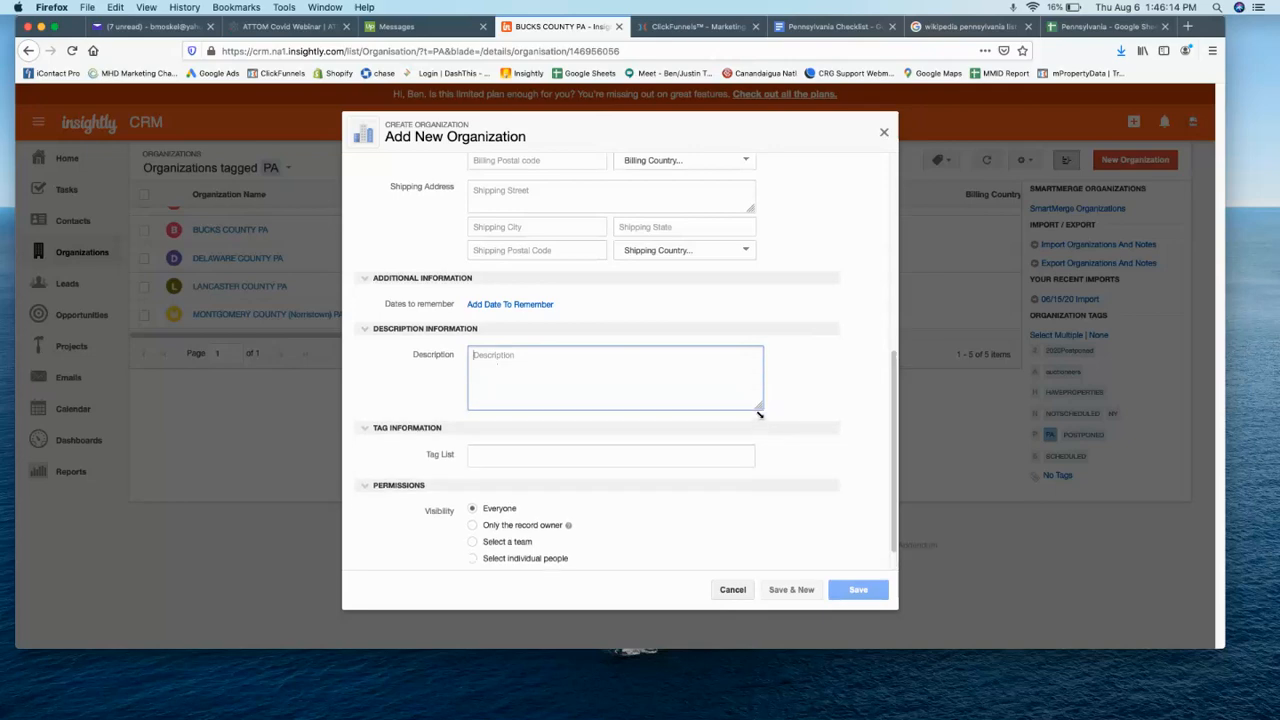
pyautogui.click(733, 590)
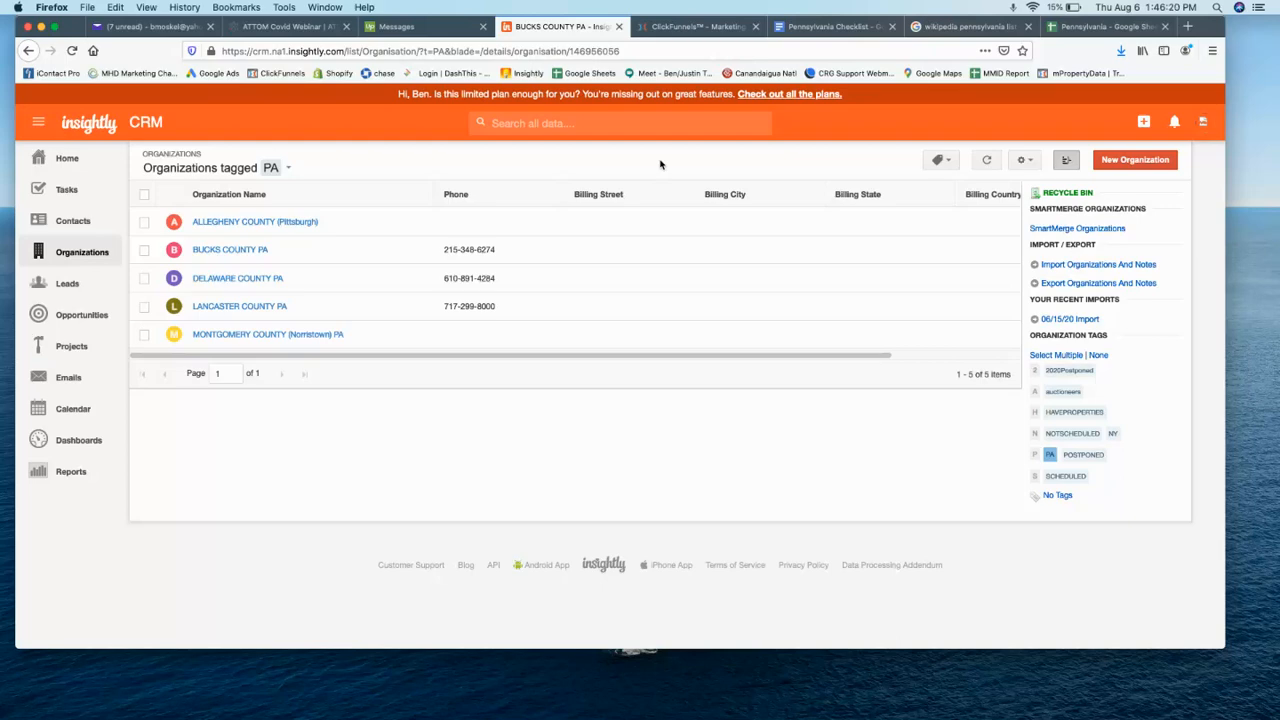
pyautogui.click(242, 255)
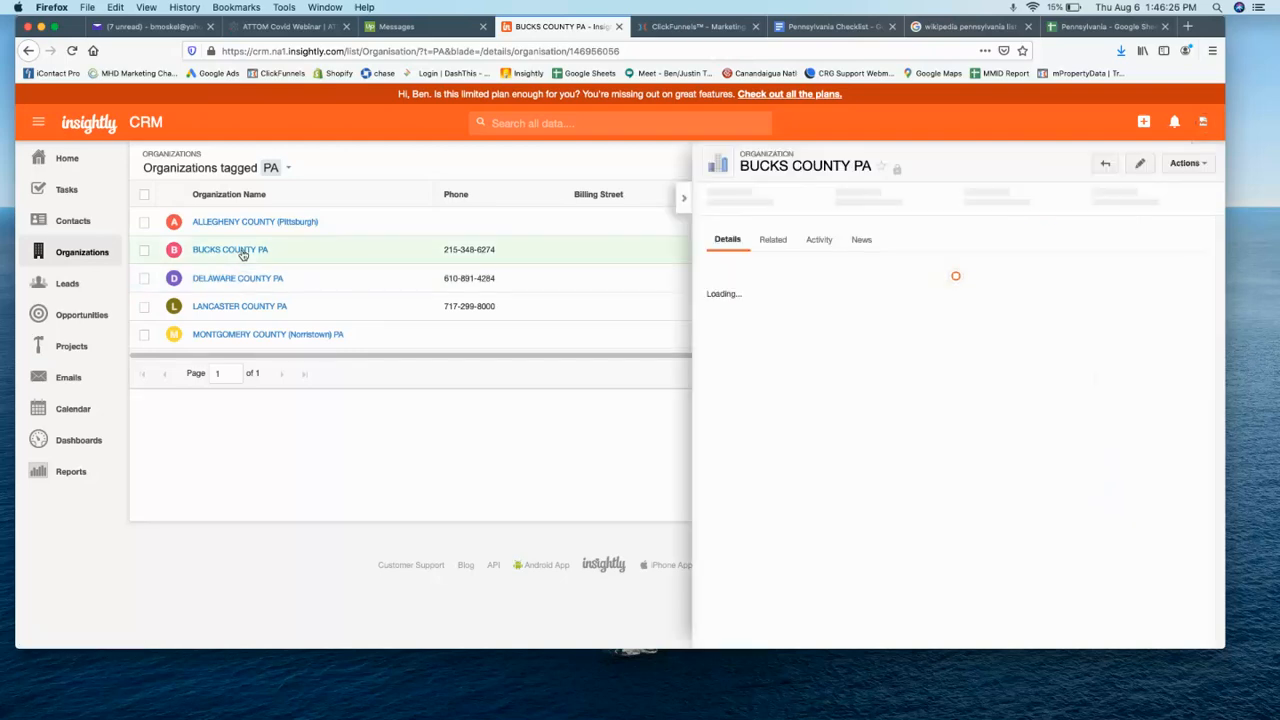
pyautogui.click(681, 200)
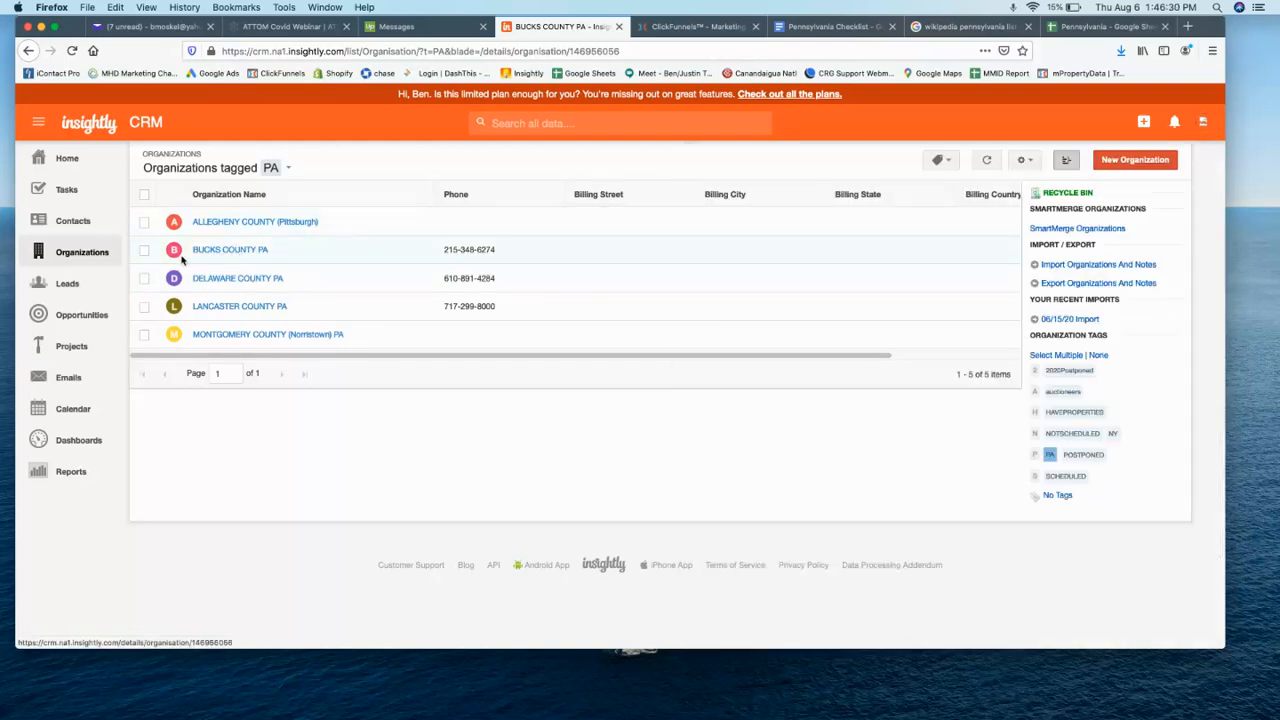
# Start a new organization and add a new NJ tag to its Tag List
pyautogui.click(1135, 160)
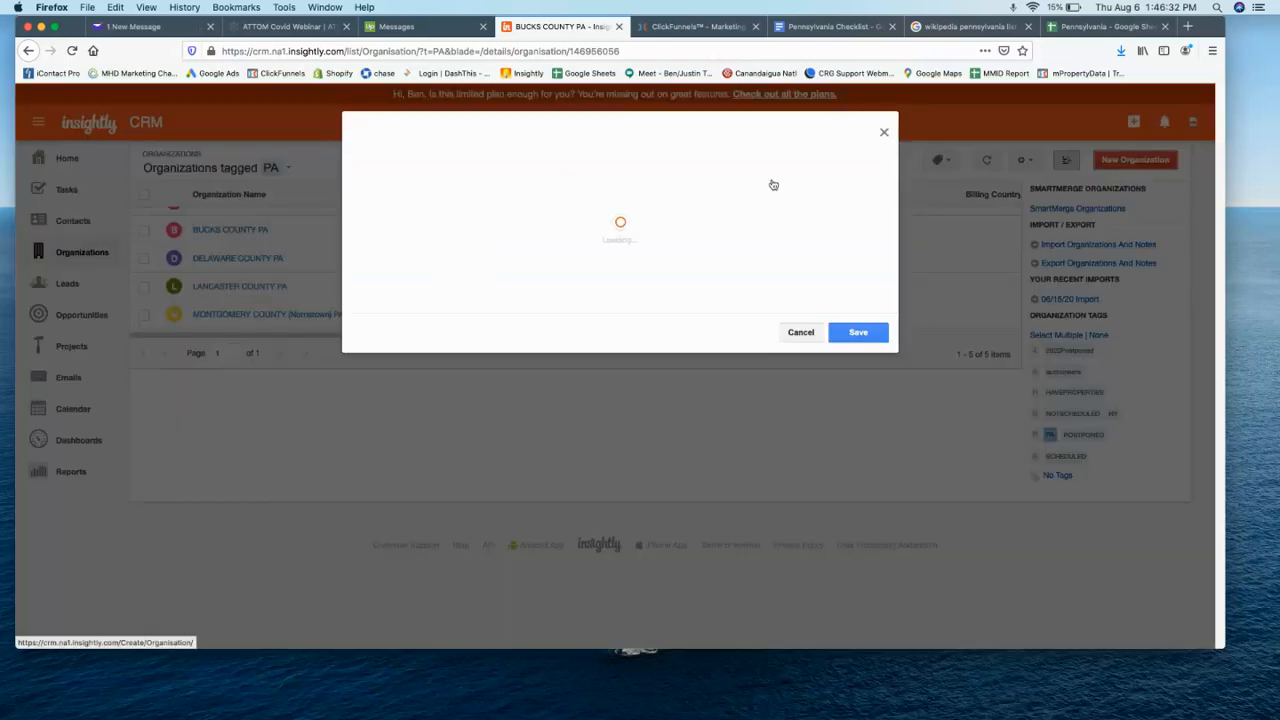
pyautogui.scroll(-3, 729, 289)
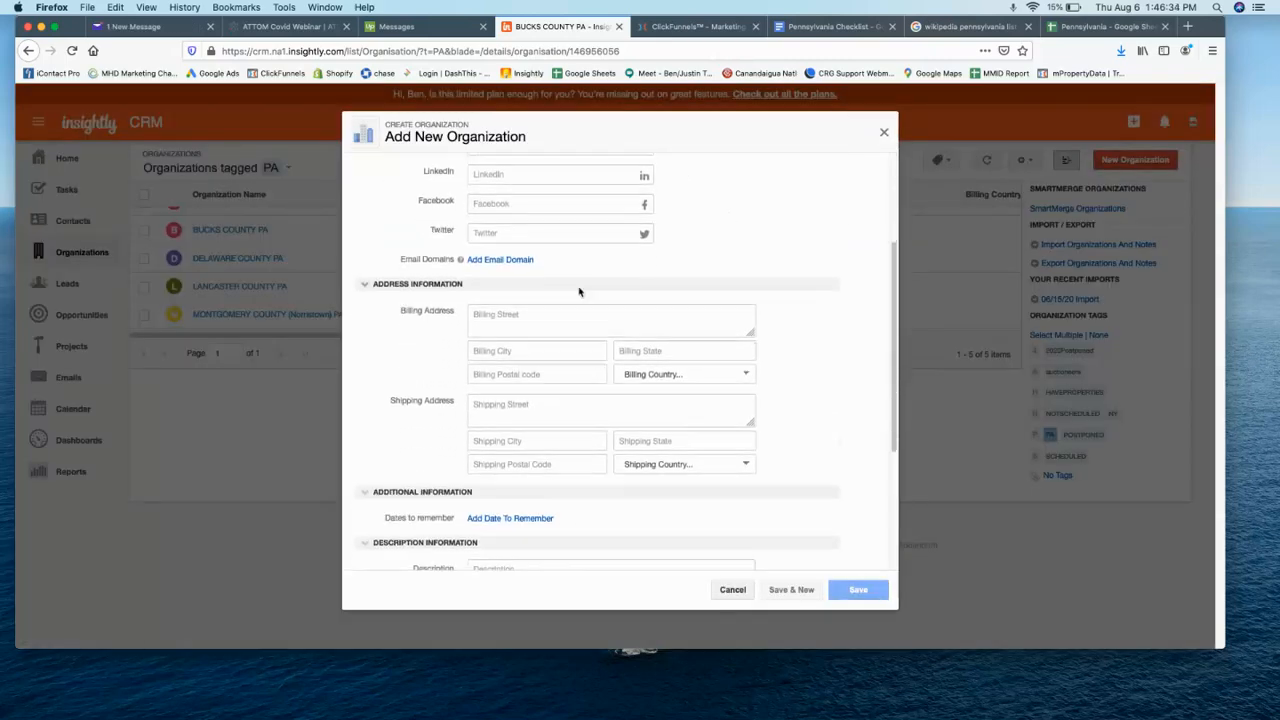
pyautogui.scroll(-4, 590, 293)
pyautogui.click(505, 422)
pyautogui.click(505, 422)
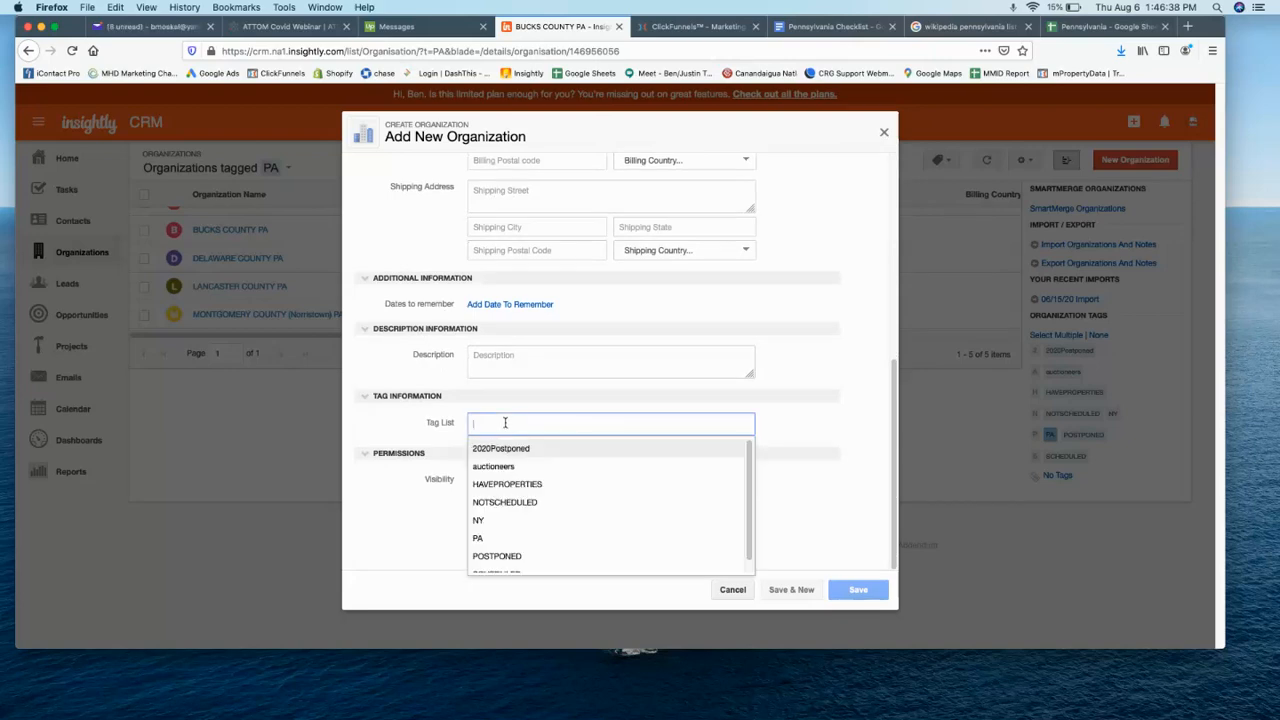
pyautogui.write('NJ')
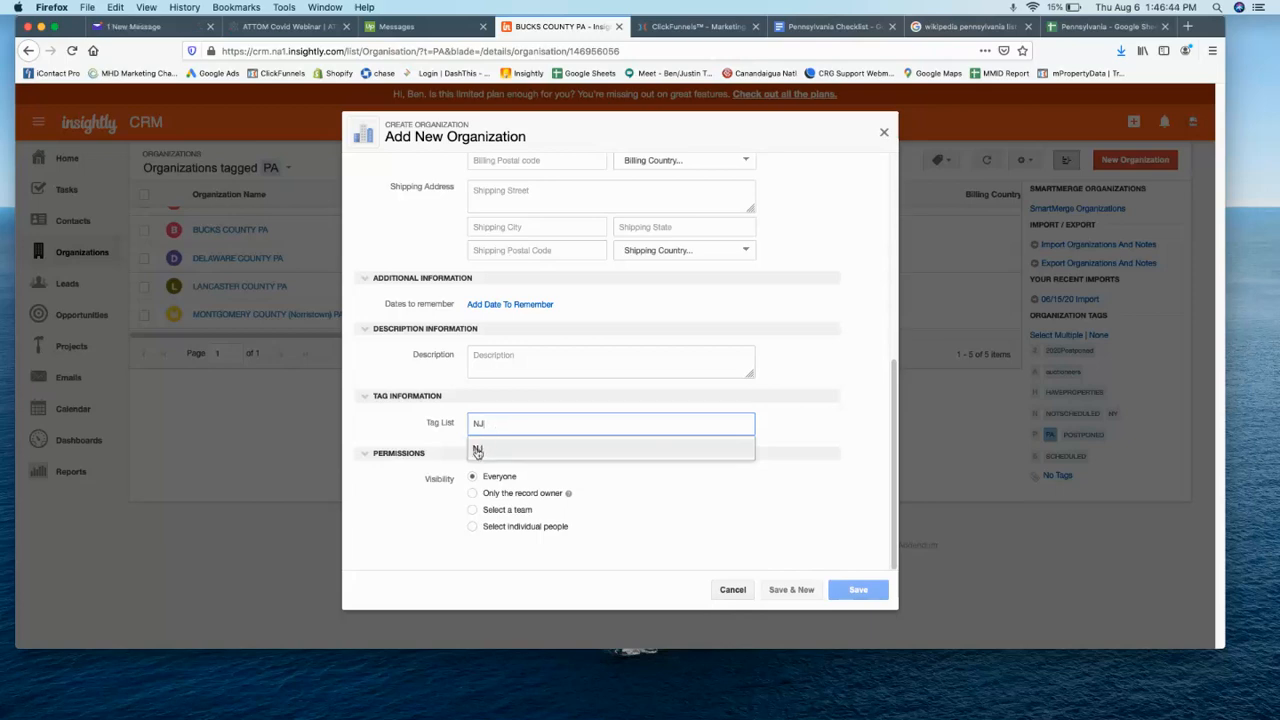
pyautogui.click(478, 455)
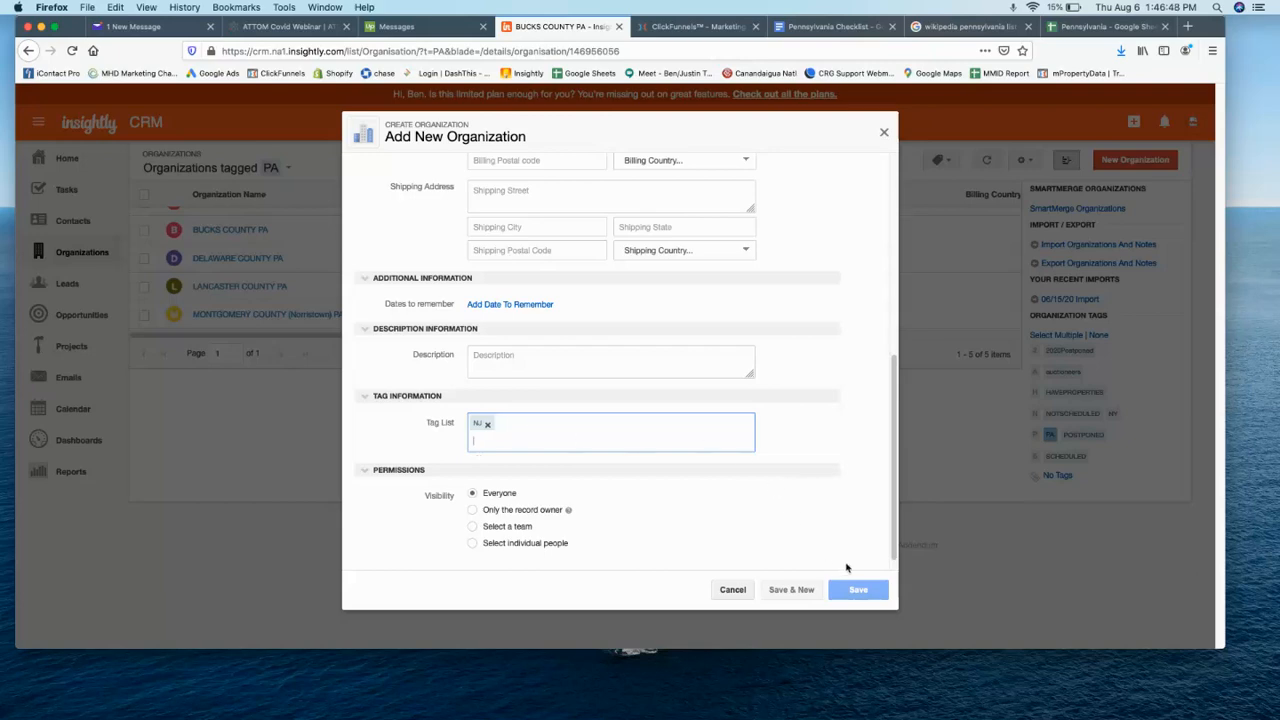
# Name the new organization "abc county NJ", look over the form, and cancel it without saving
pyautogui.scroll(10, 802, 498)
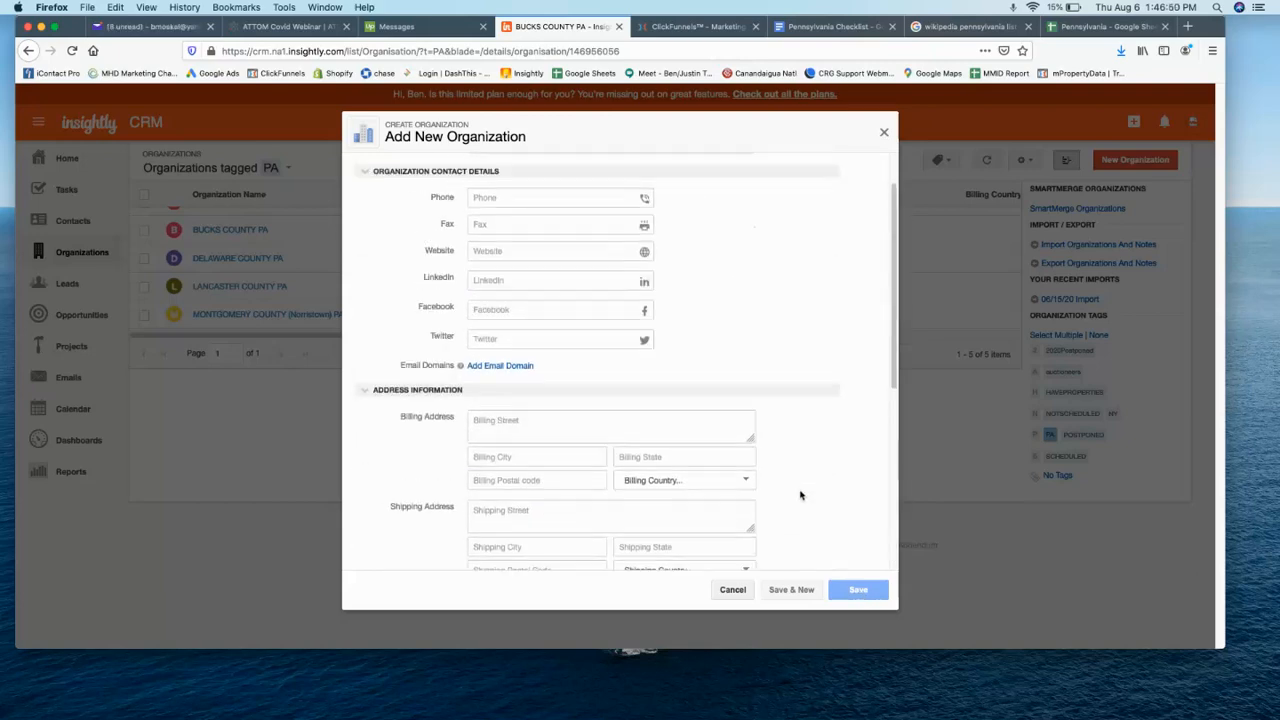
pyautogui.click(607, 201)
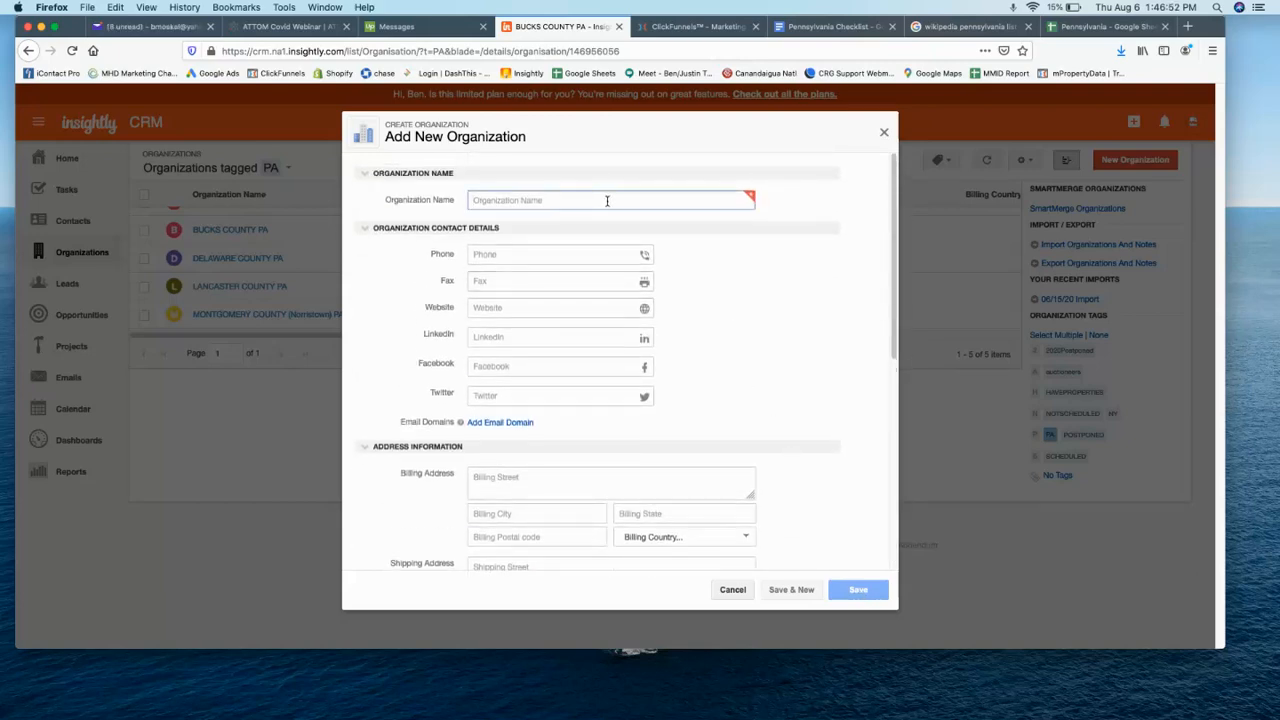
pyautogui.write('abc county NJ')
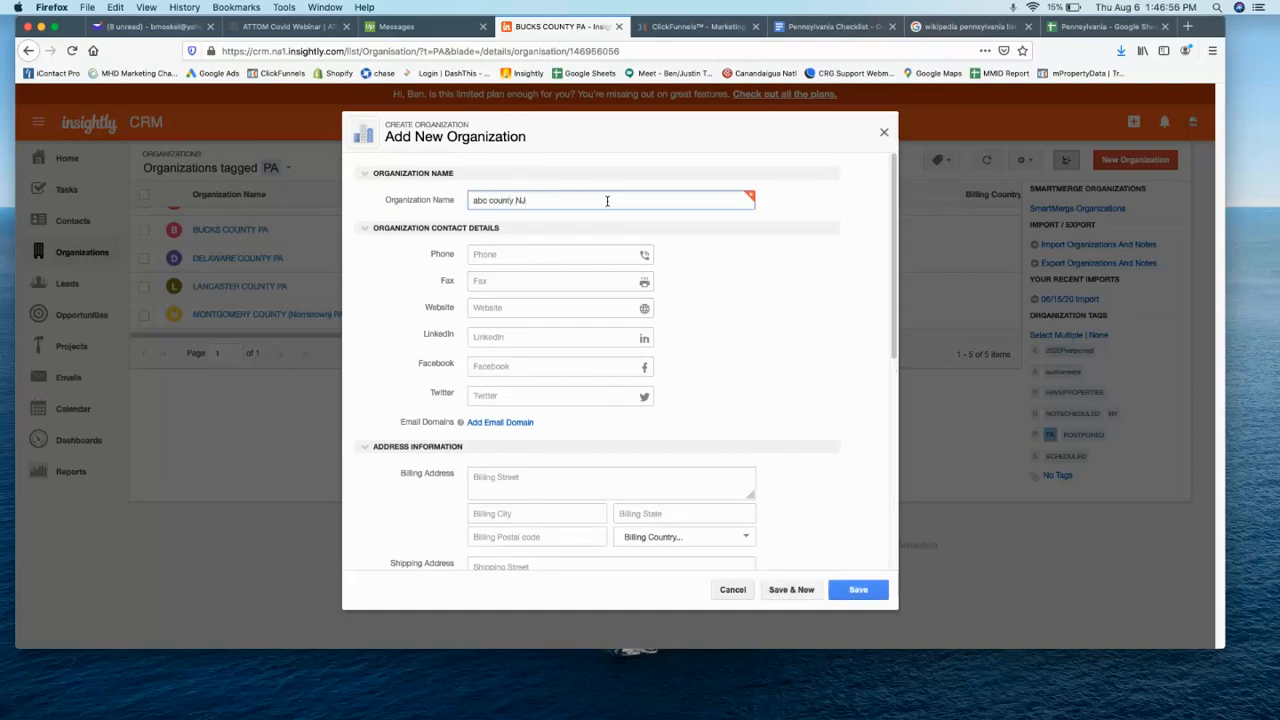
pyautogui.scroll(-3, 800, 350)
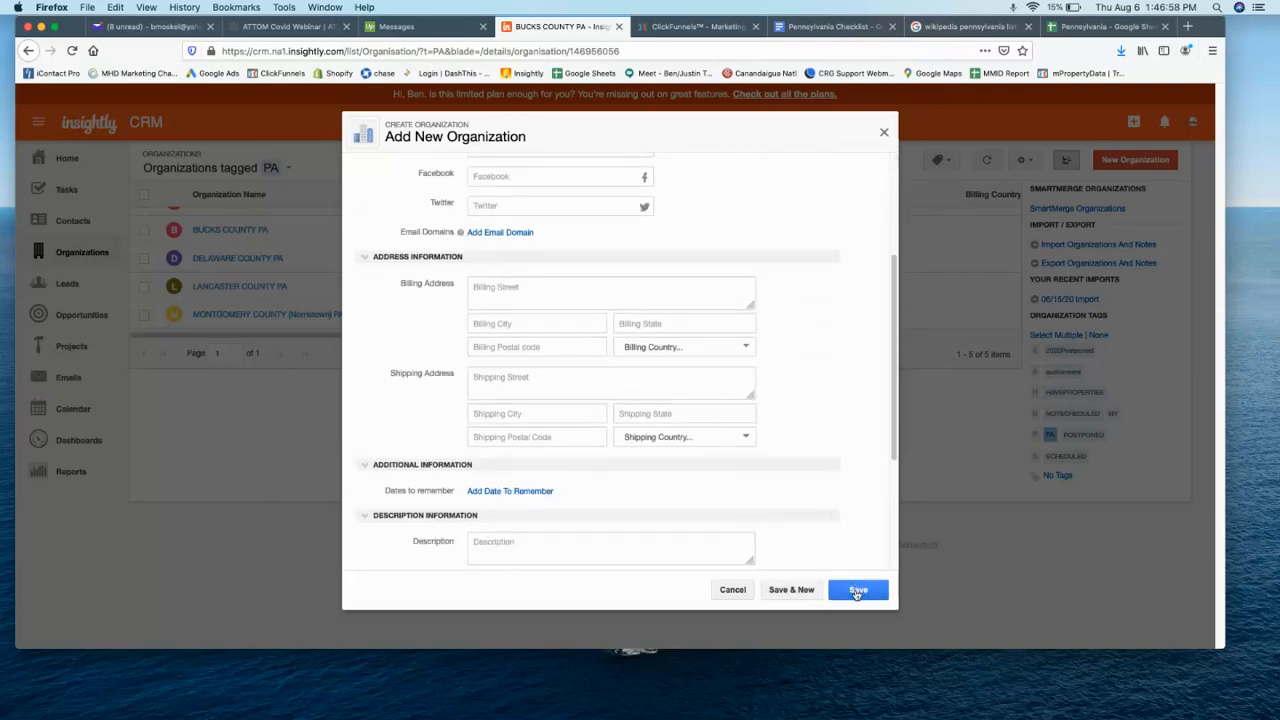
pyautogui.scroll(3, 594, 391)
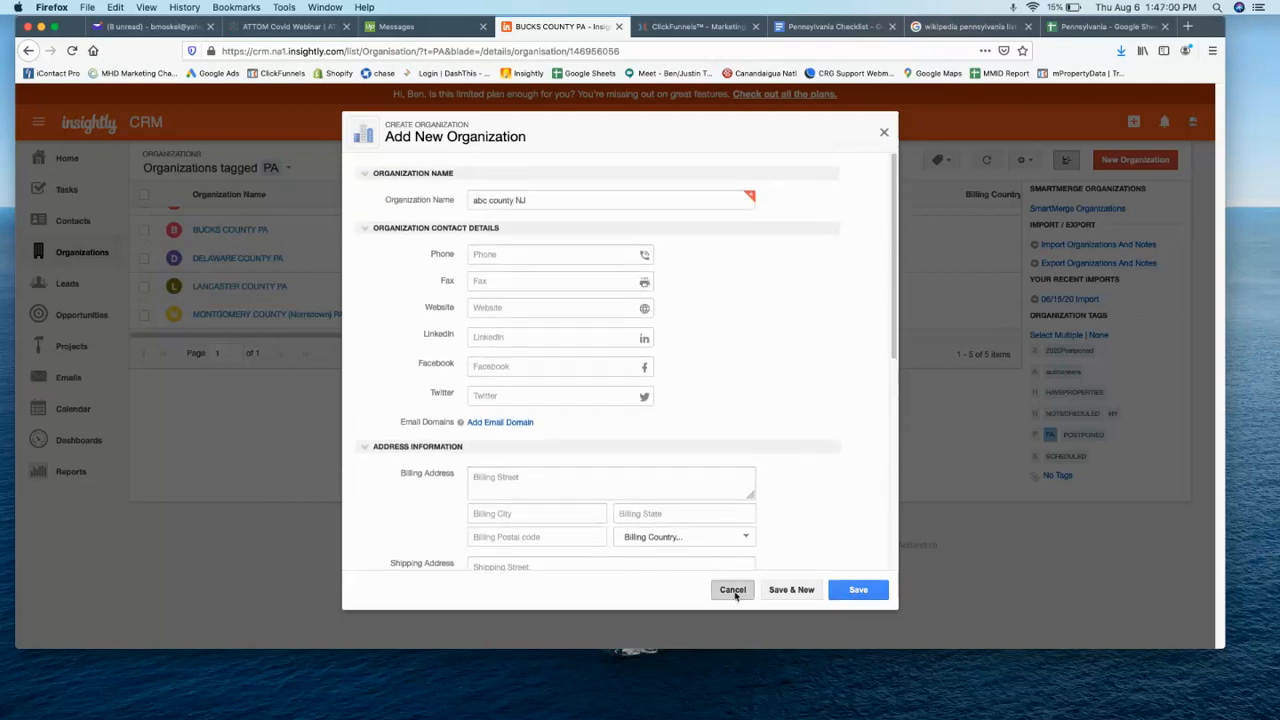
pyautogui.click(732, 590)
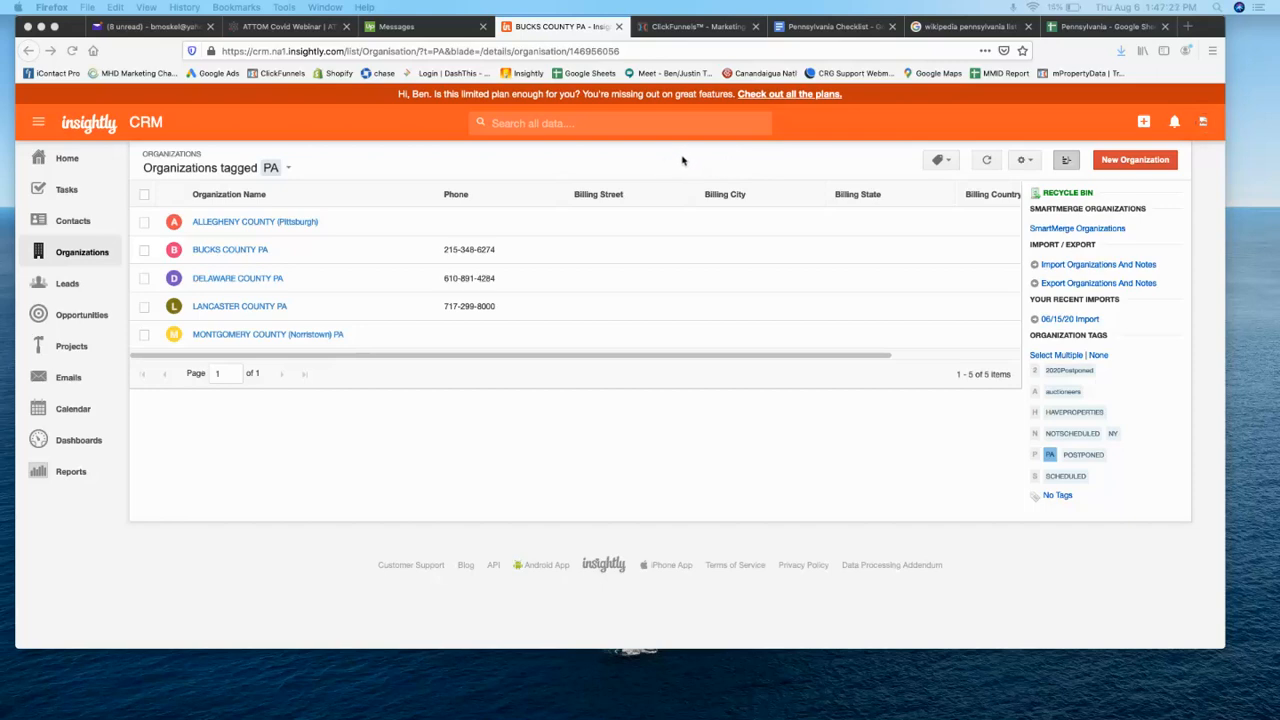
# Open the ALLEGHENY COUNTY (Pittsburgh) record, review its activities, and close the record
pyautogui.click(257, 221)
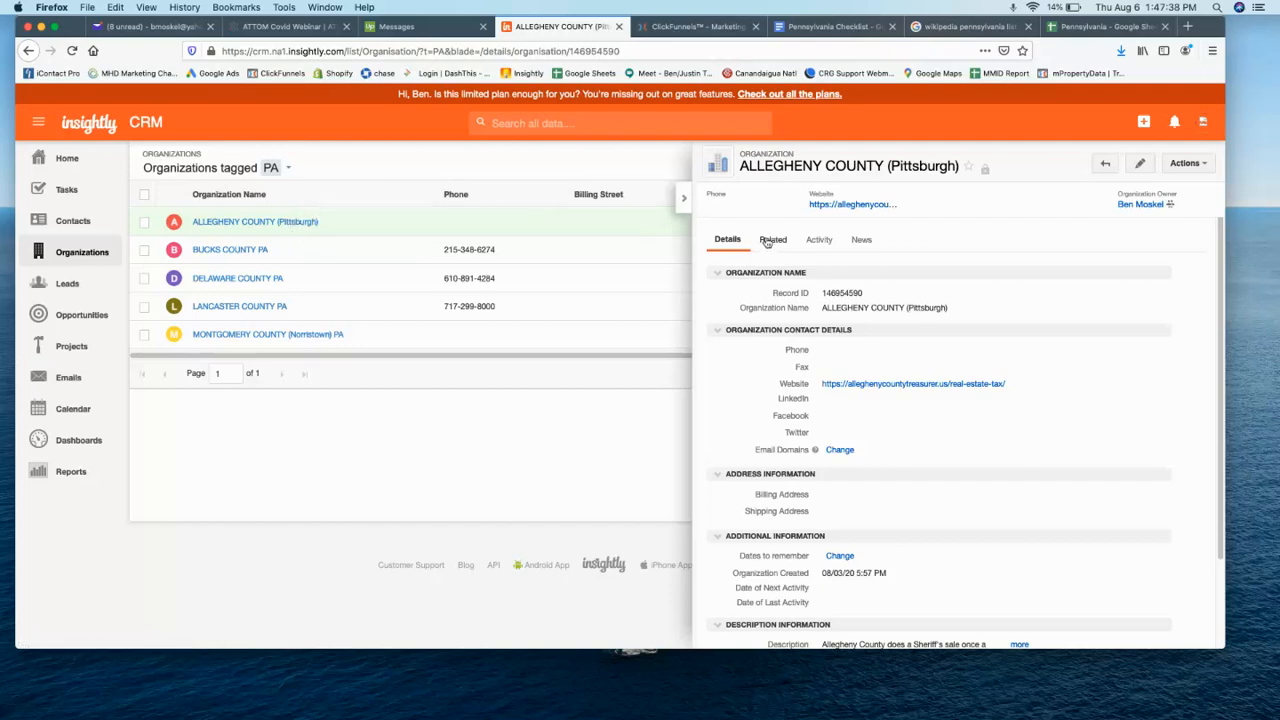
pyautogui.click(820, 242)
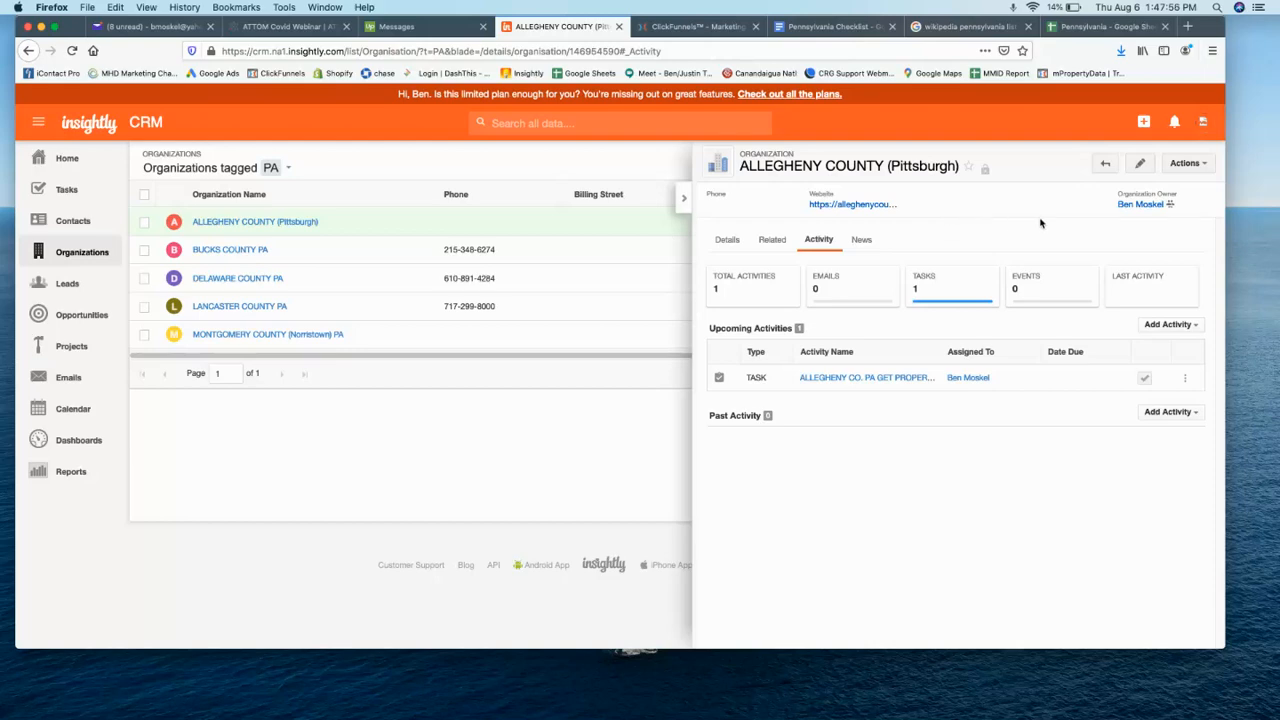
pyautogui.click(1200, 167)
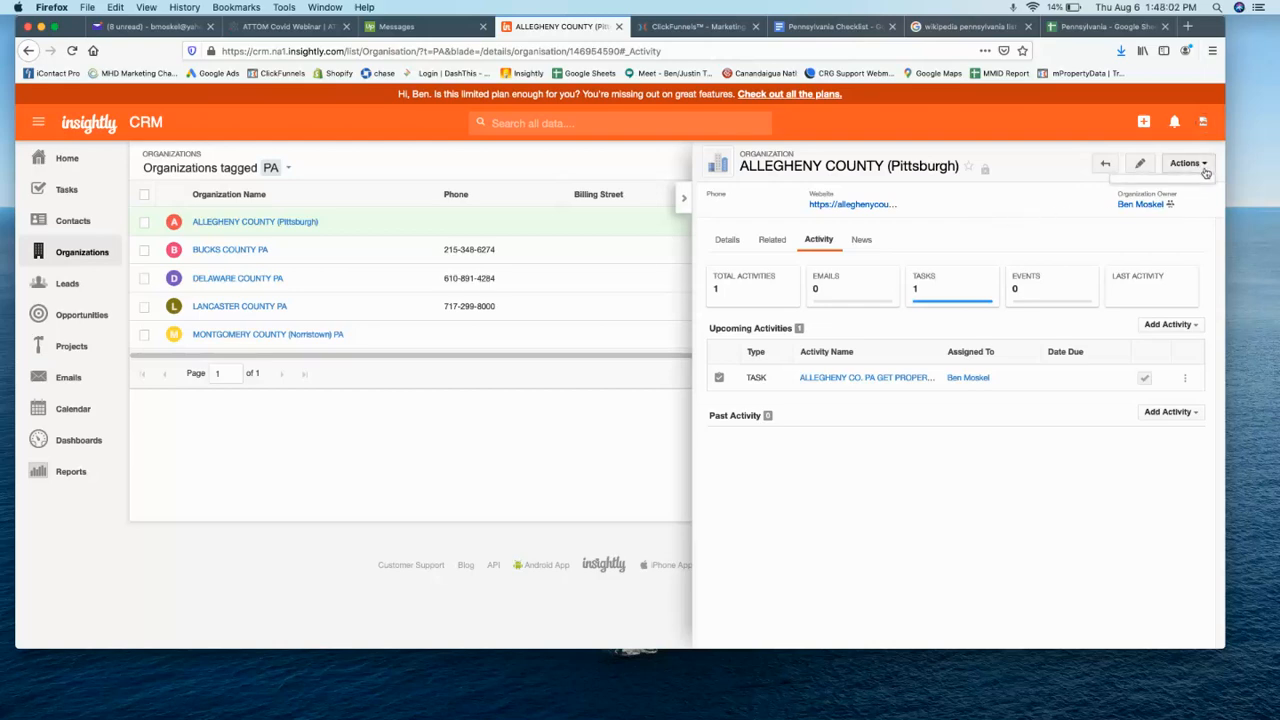
pyautogui.click(683, 200)
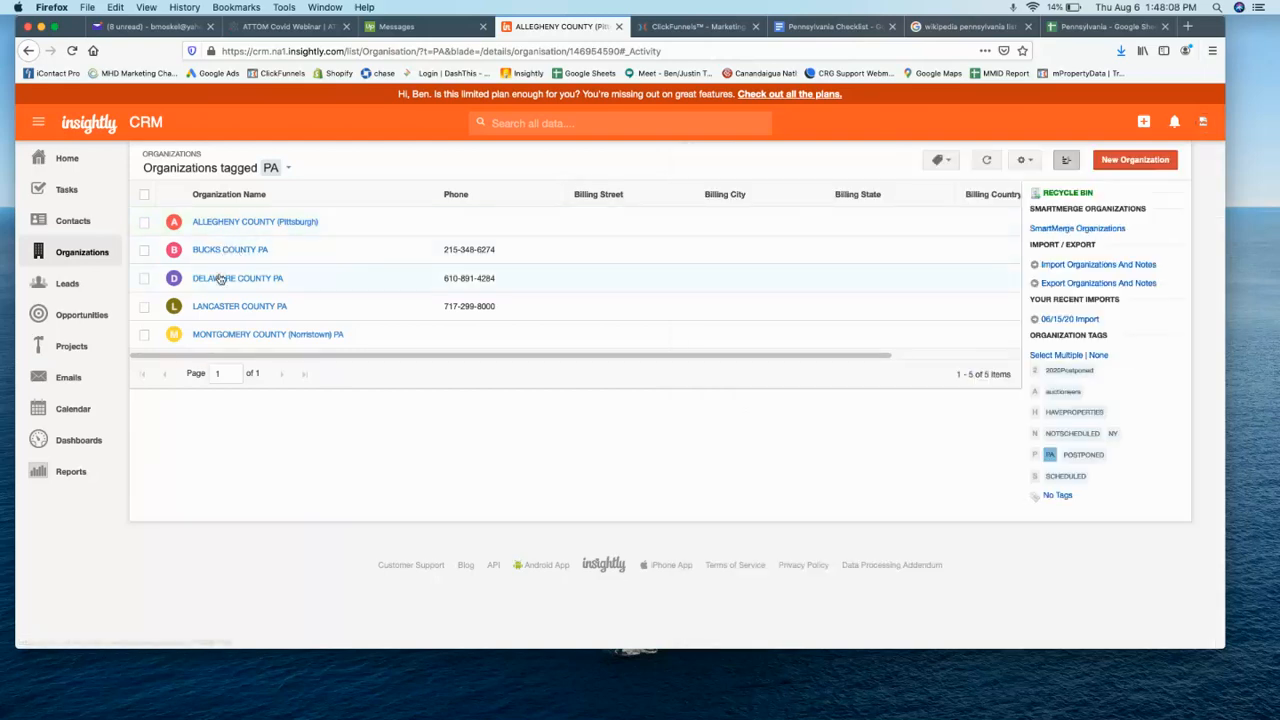
# Reload the ALLEGHENY COUNTY (Pittsburgh) record and start a new event for it titled "abc county NJ"
pyautogui.click(71, 54)
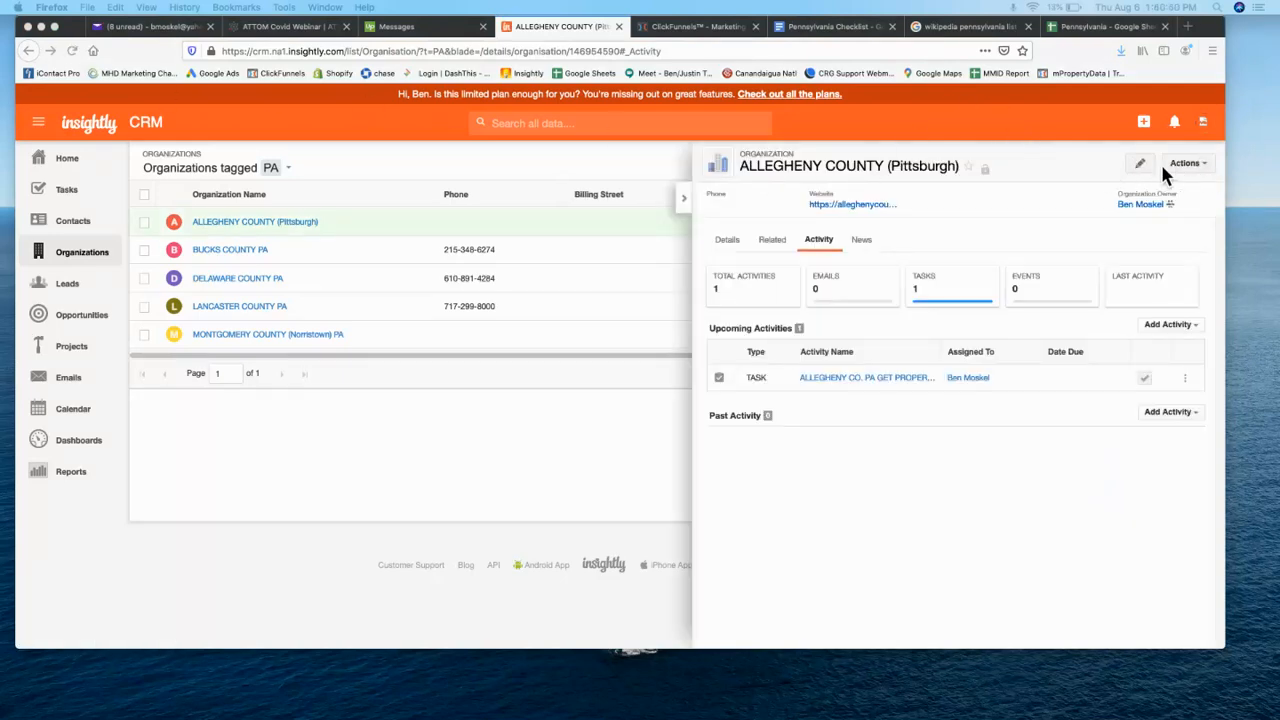
pyautogui.click(1200, 166)
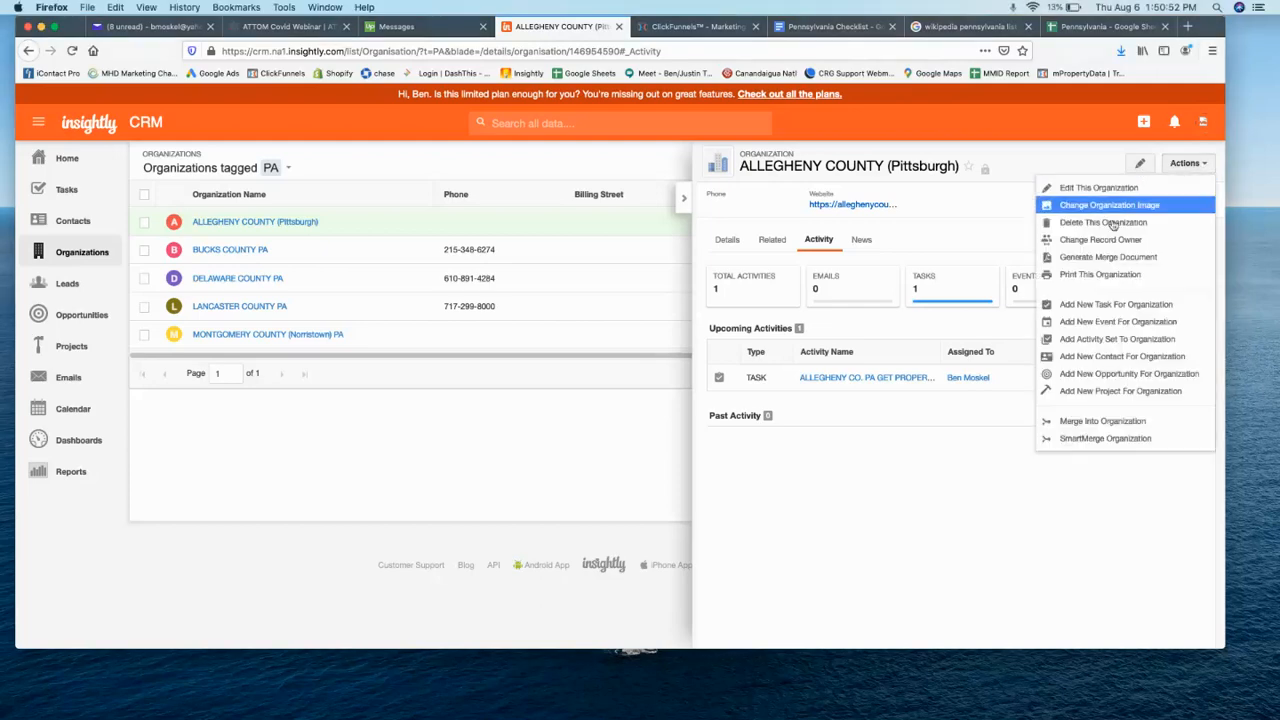
pyautogui.click(1108, 322)
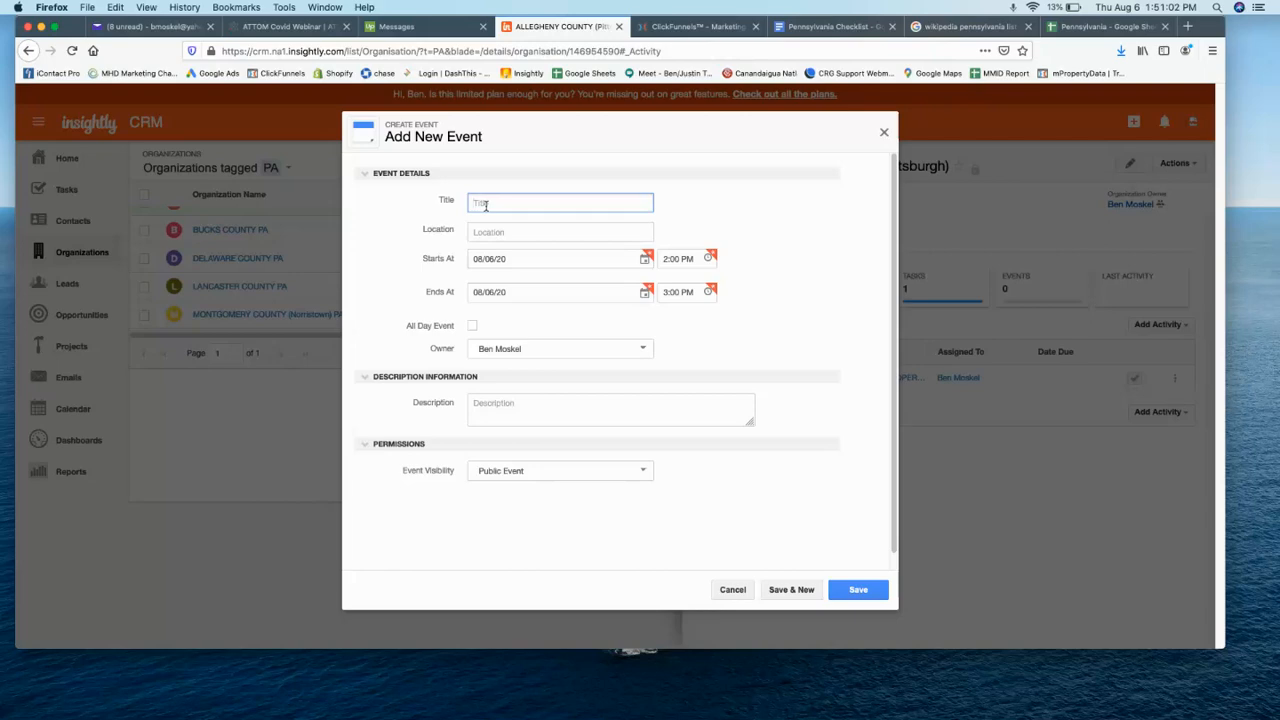
pyautogui.write('ab')
pyautogui.write(' county NJ')
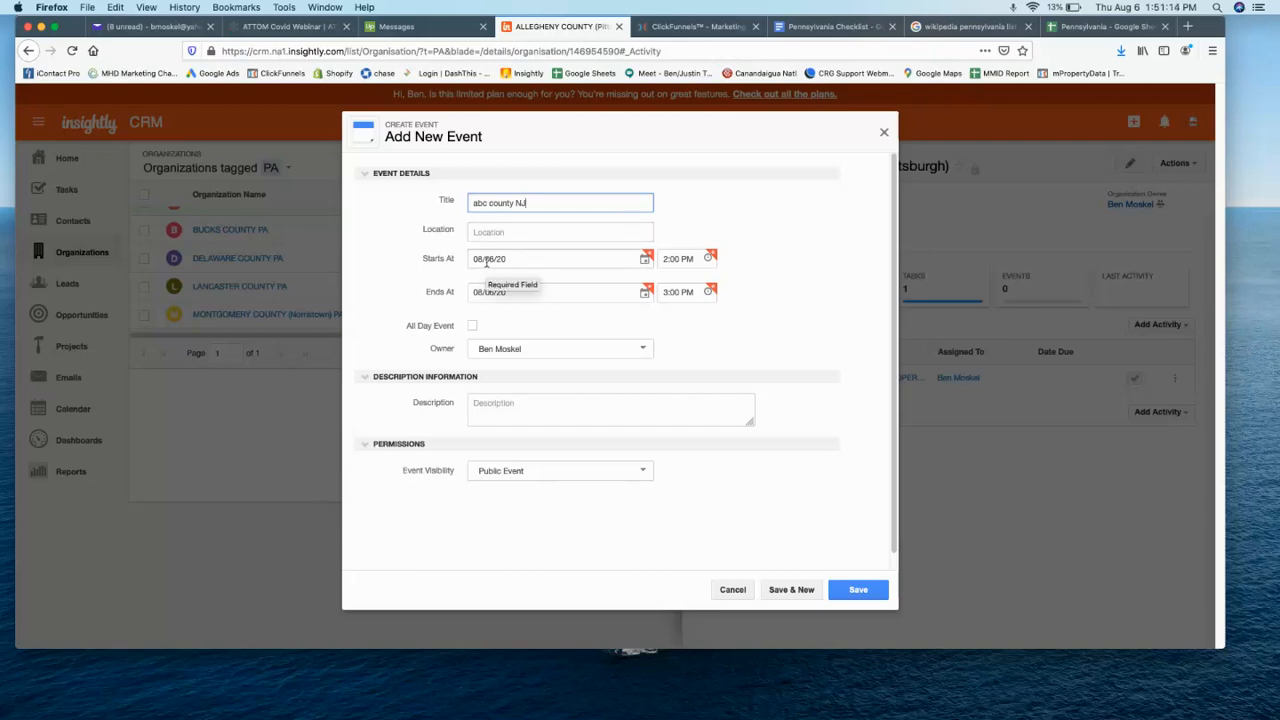
# Make the new event an all-day event and set its date to 08/20/20
pyautogui.click(486, 261)
pyautogui.click(446, 270)
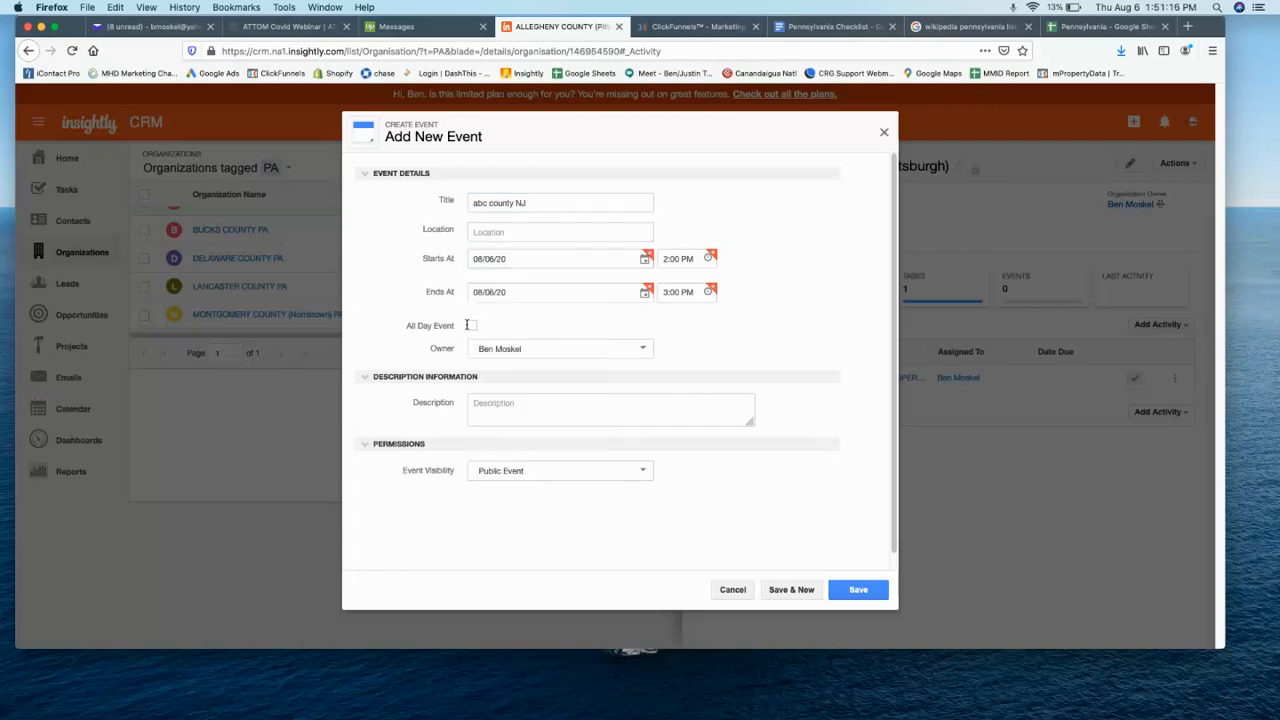
pyautogui.click(473, 328)
pyautogui.click(511, 259)
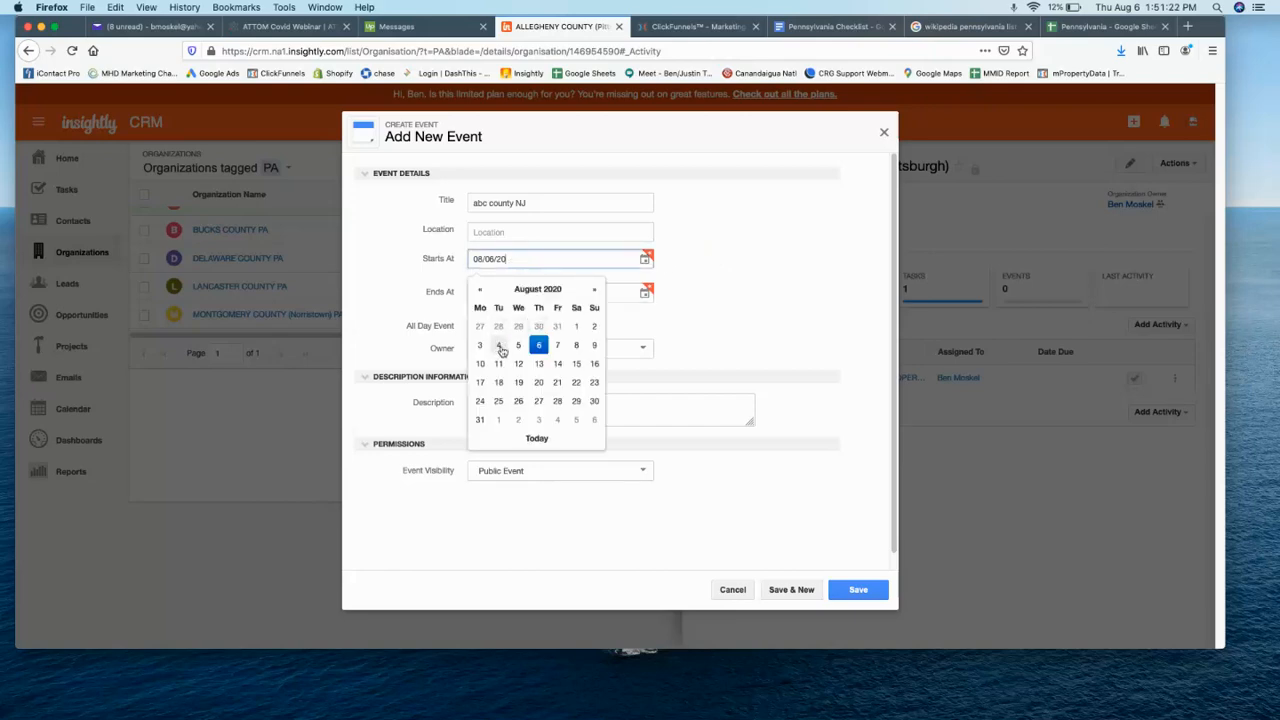
pyautogui.click(538, 382)
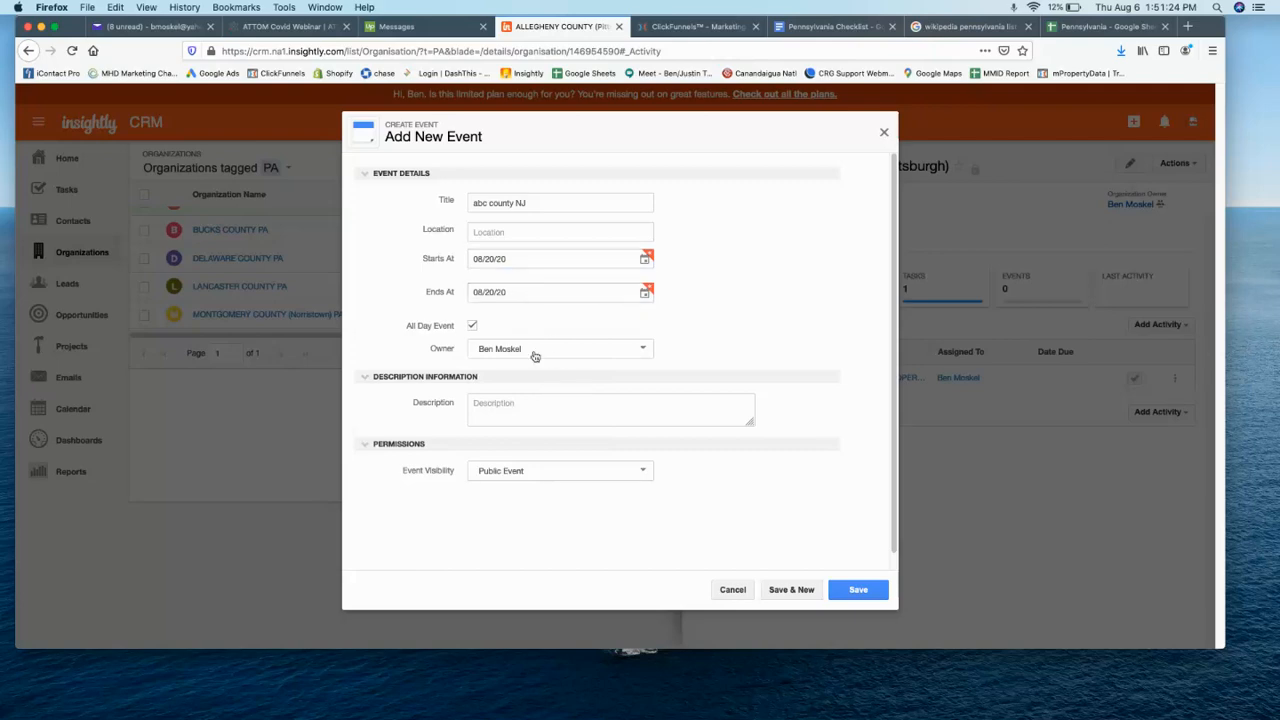
# Enlarge the event's Description box, discard the event without saving, and return to the full list of PA organizations
pyautogui.moveTo(751, 422); pyautogui.dragTo(752, 458)
pyautogui.click(503, 406)
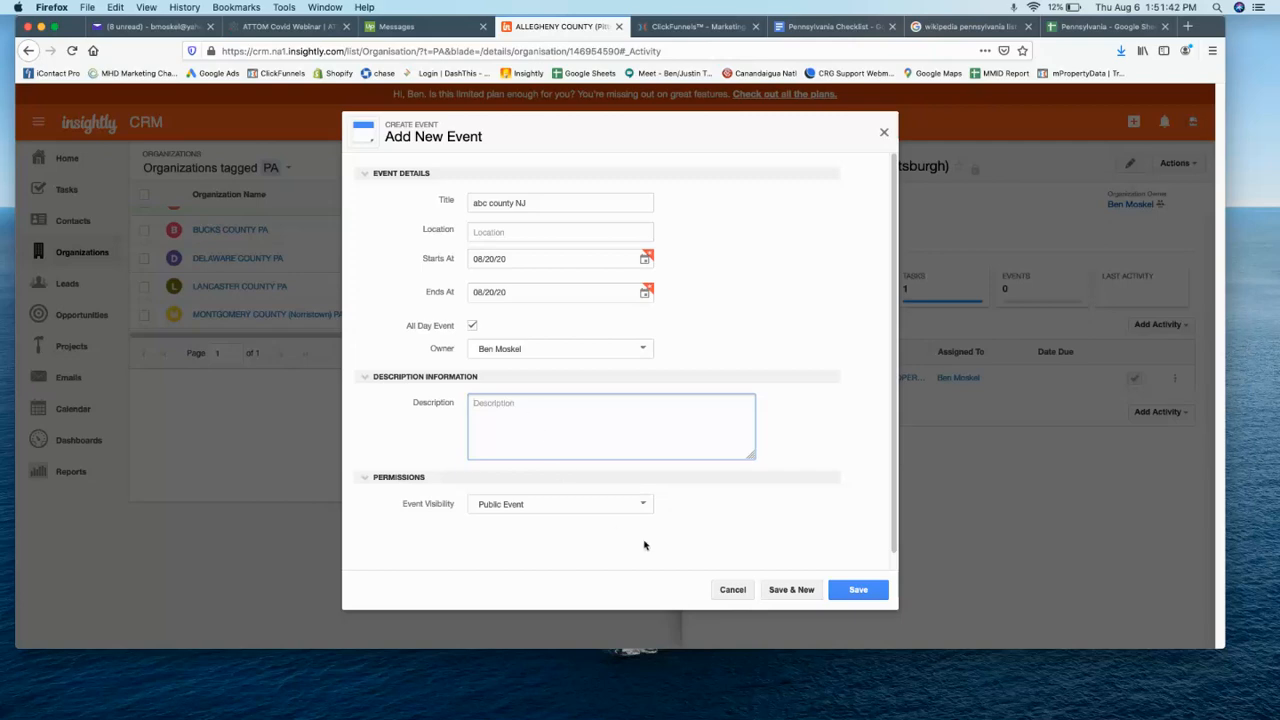
pyautogui.click(884, 132)
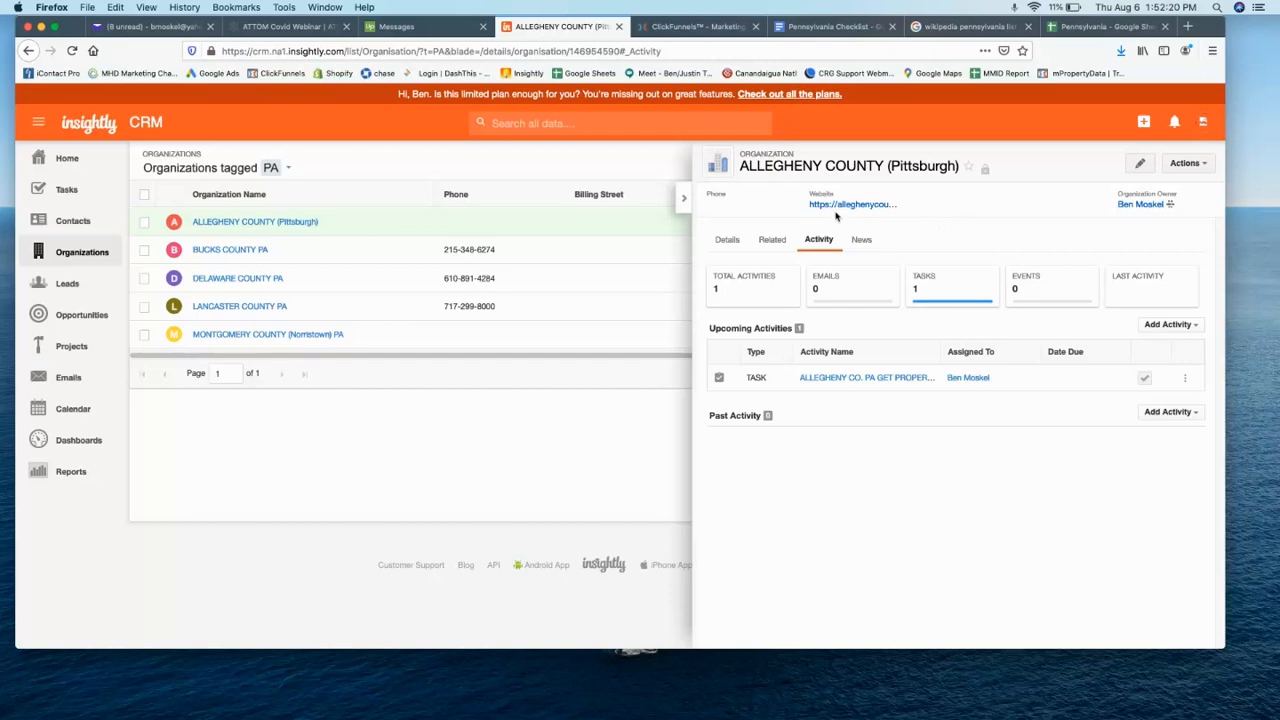
pyautogui.click(685, 201)
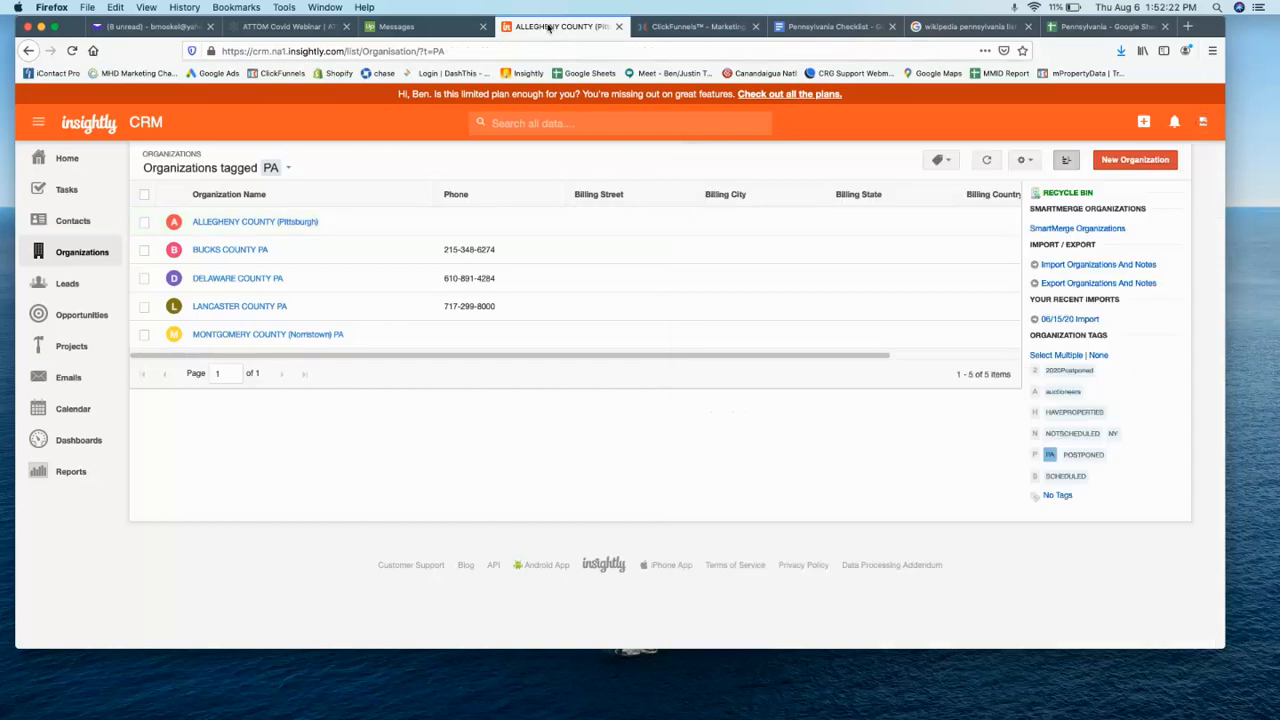